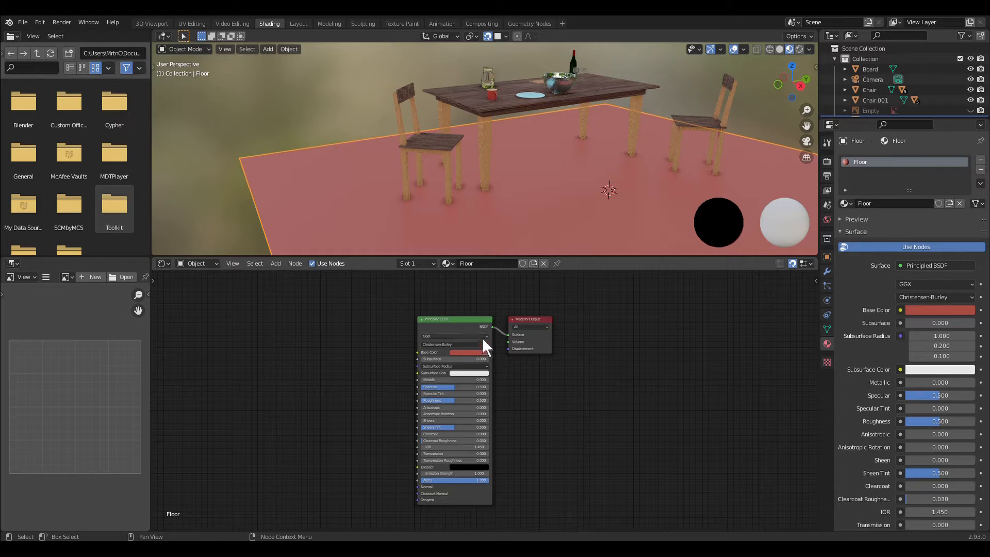
- Open the add-on preferences, search for "node" and expand the details of the Node Wrangler add-on
click(42, 28)
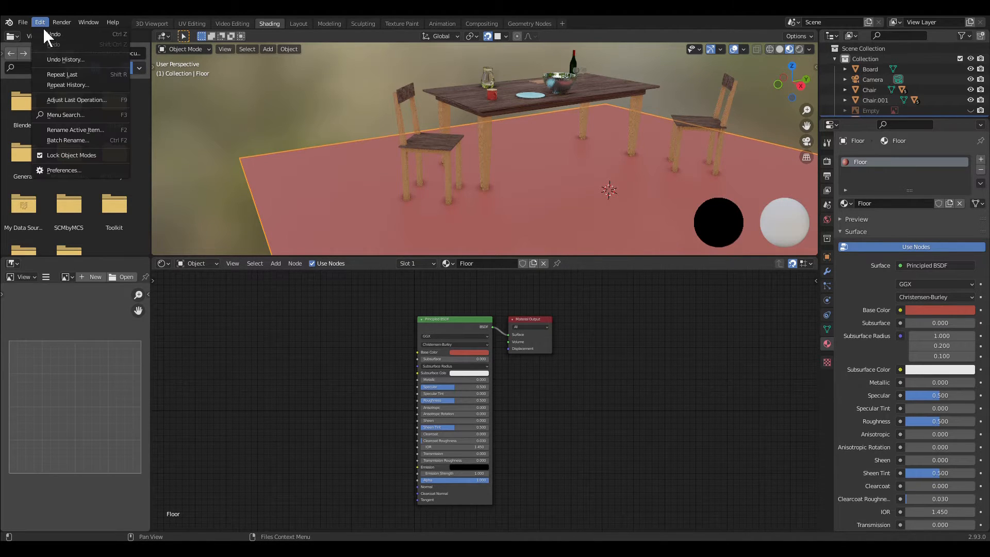
click(74, 170)
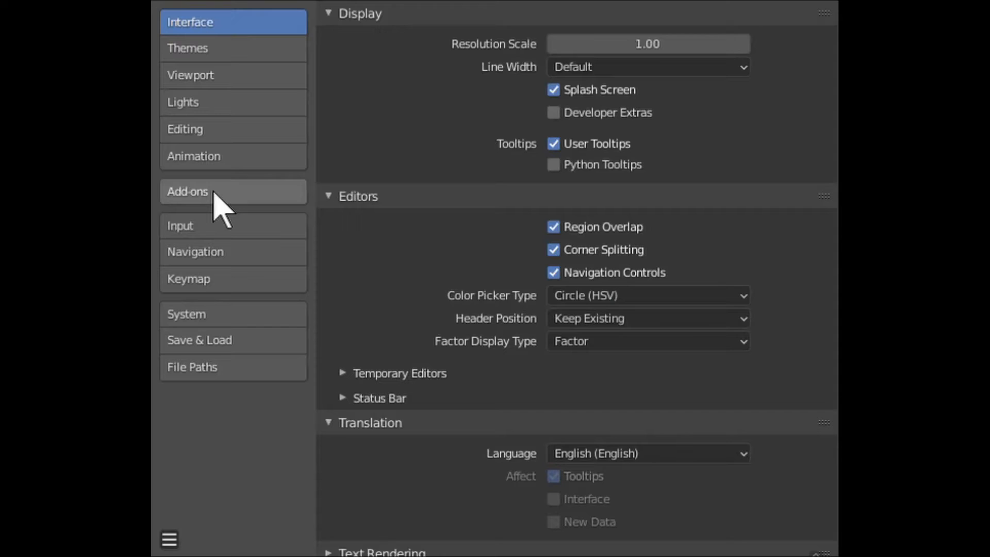
click(216, 195)
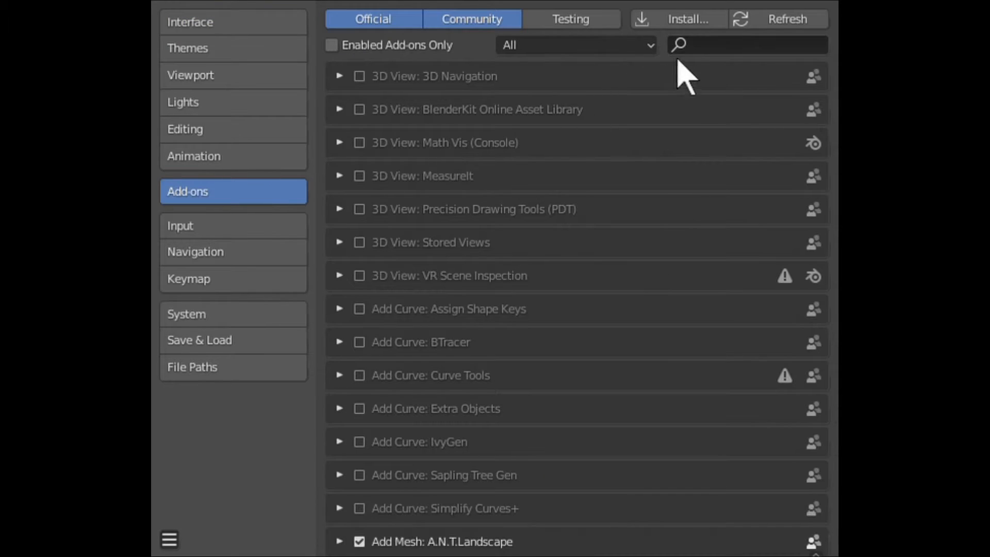
click(732, 47)
text(node)
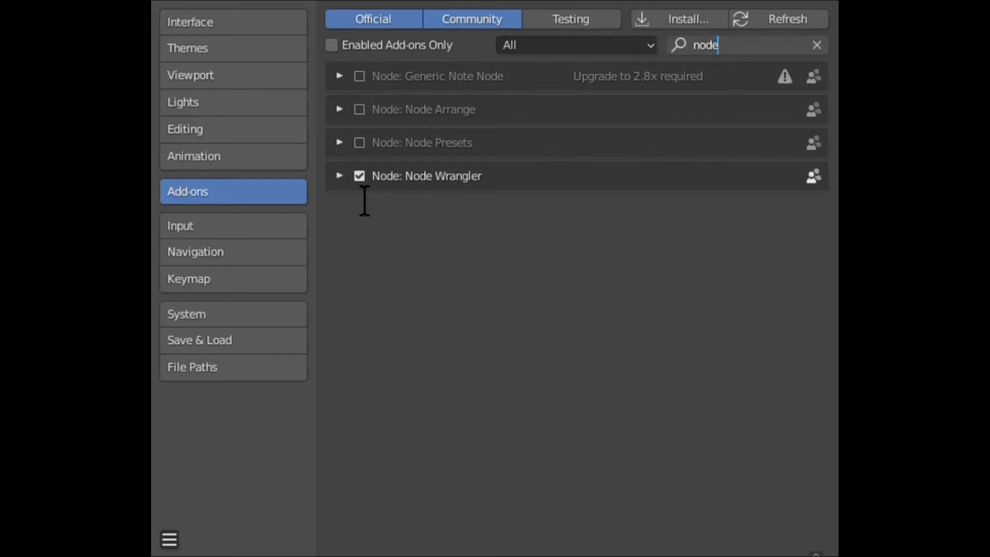
click(344, 186)
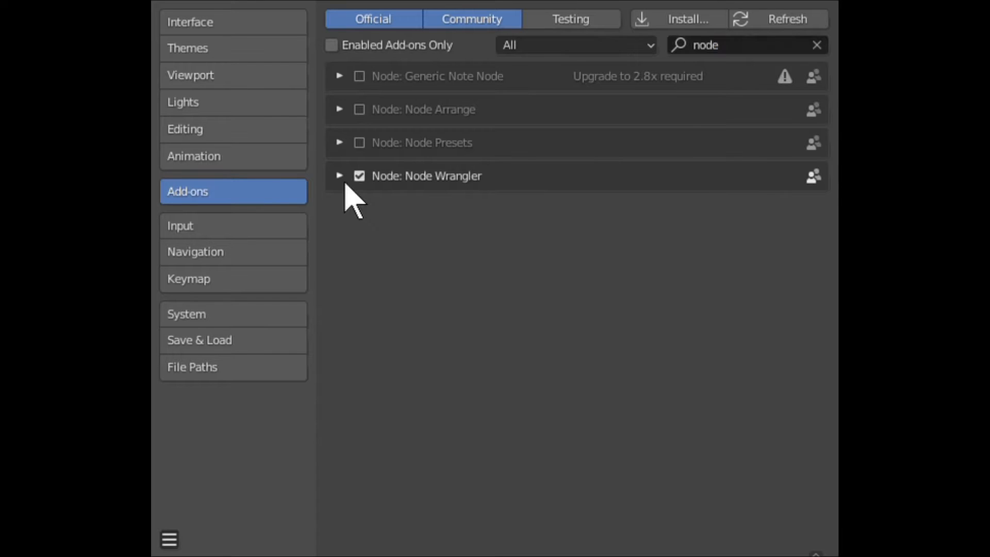
click(345, 183)
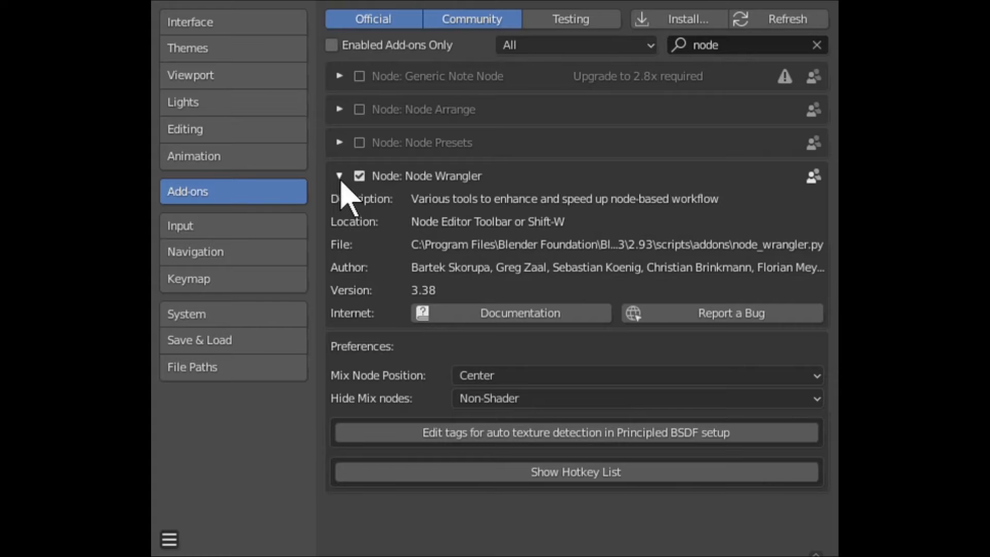
- Show Node Wrangler's hotkey list, look through its shortcuts and hide the list again
click(572, 480)
scroll(644, 392, down, 12)
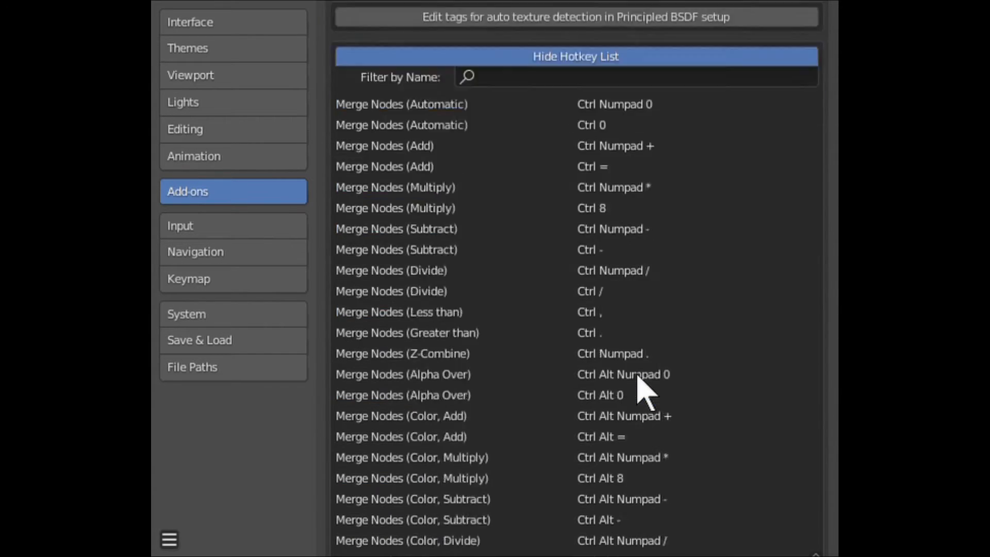
scroll(645, 397, down, 15)
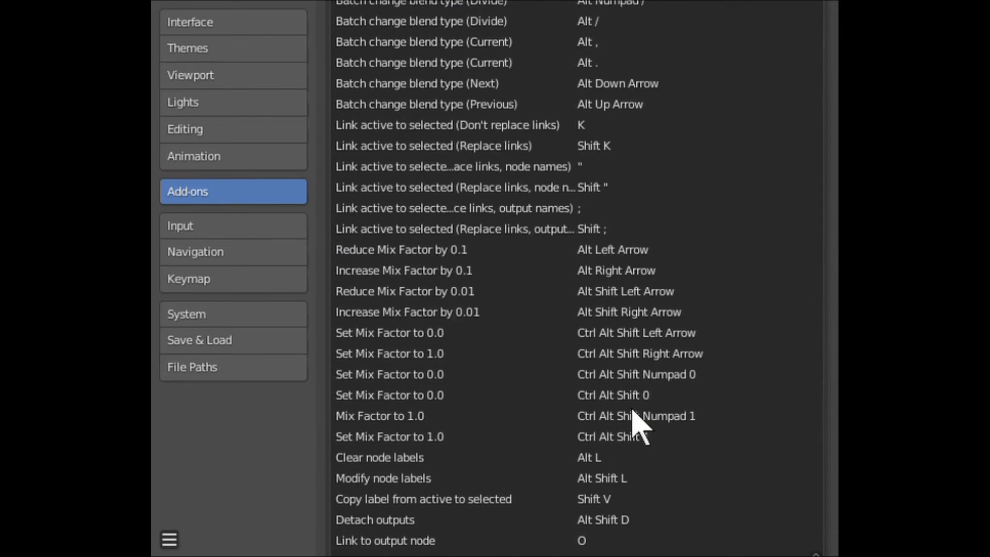
scroll(634, 412, down, 4)
scroll(633, 412, up, 20)
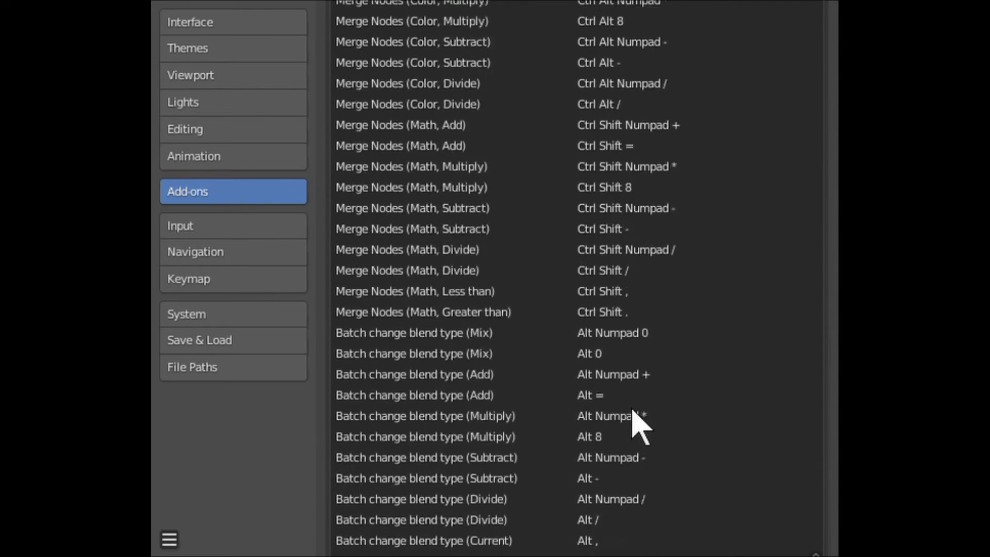
scroll(634, 411, up, 20)
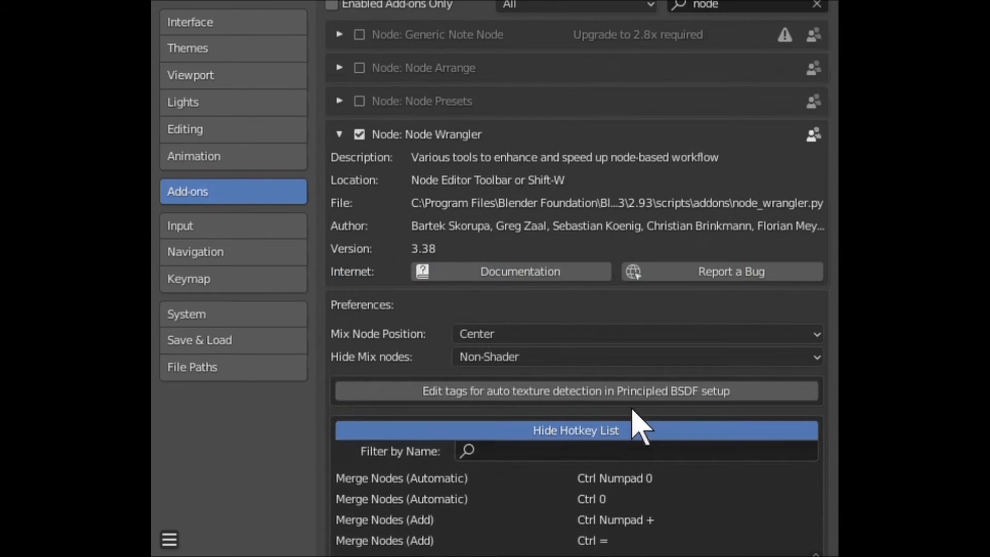
click(608, 432)
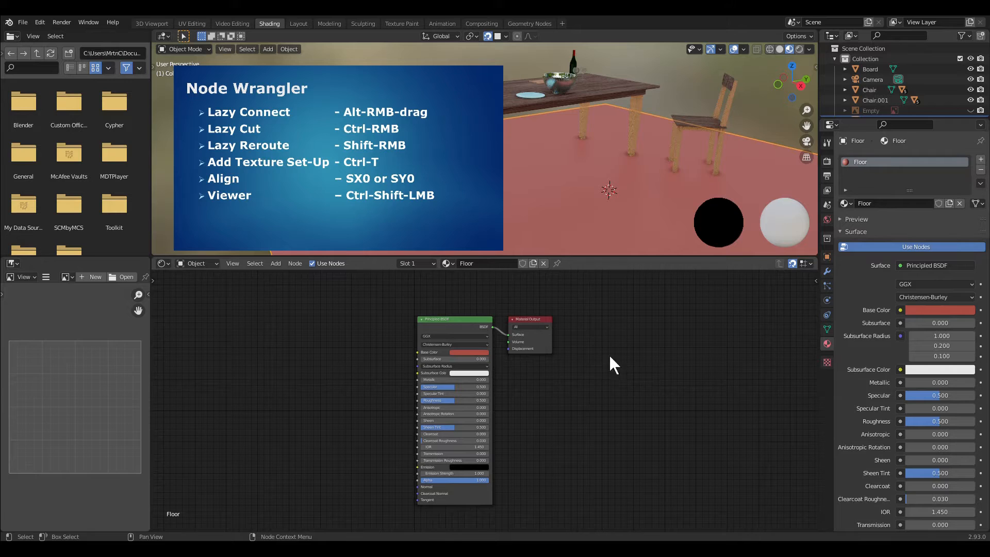
- Move the Material Output node farther from the Principled BSDF, and manually break and reconnect the link from BSDF to Surface
drag(539, 320, 602, 315)
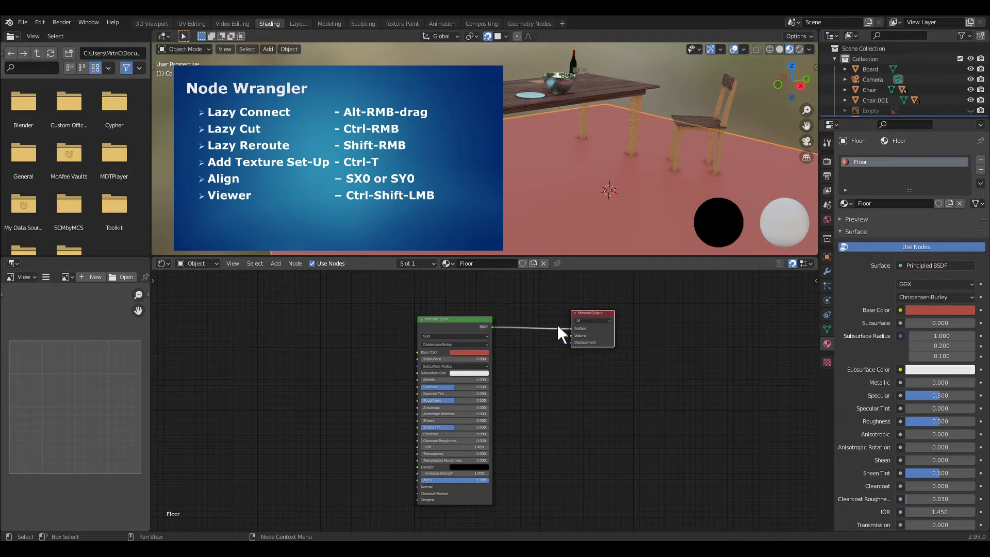
drag(574, 330, 530, 331)
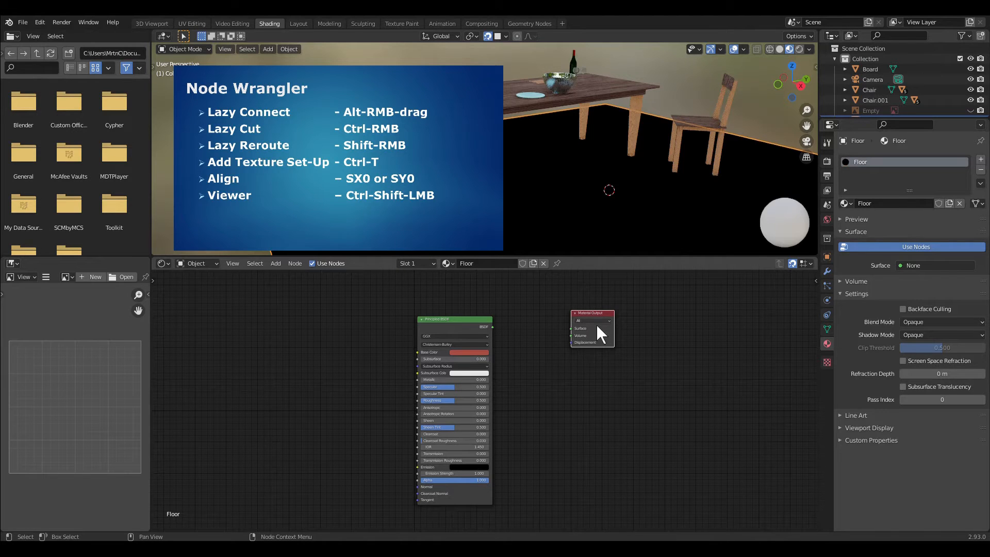
drag(494, 327, 572, 329)
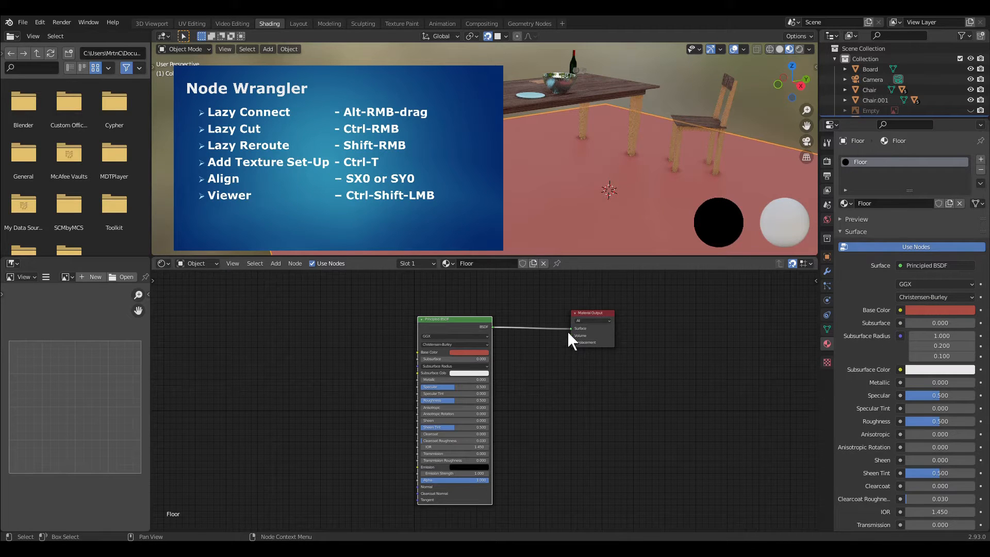
- Detach the Surface link and reconnect the Principled BSDF to the Material Output with Node Wrangler's Lazy Connect
drag(572, 329, 533, 320)
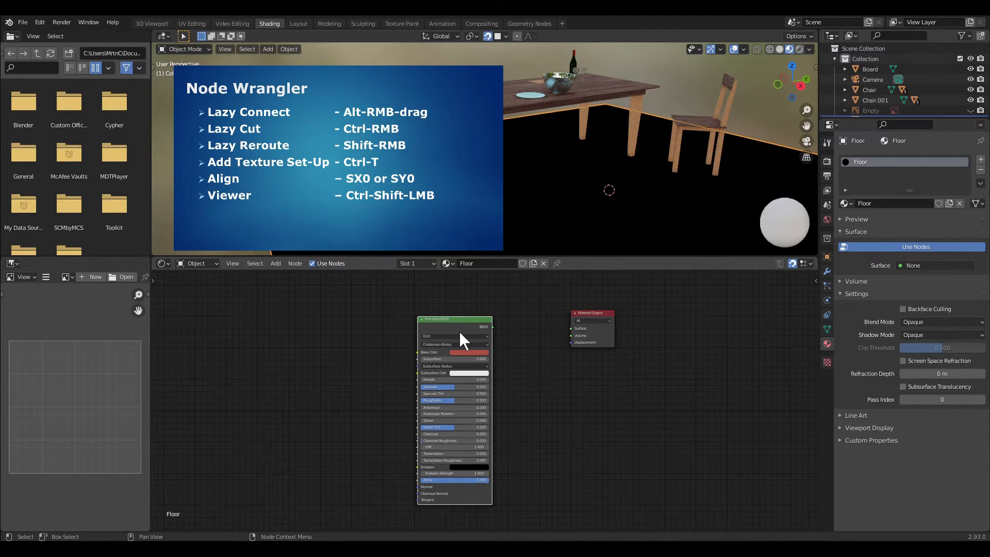
alt+right_drag(460, 333, 588, 330)
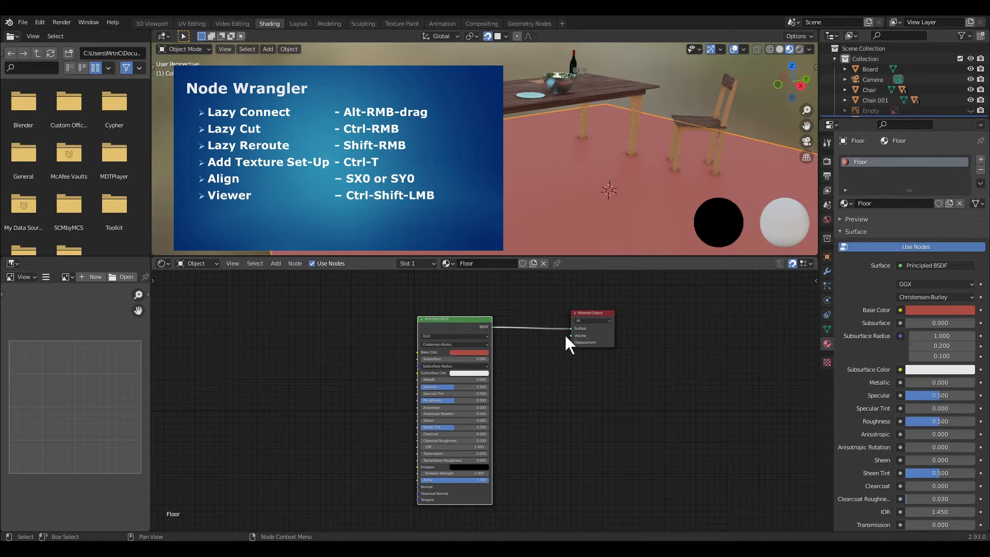
- Add a Noise Texture node before the Principled BSDF and link its Color output to the Material Output's Surface in place of the BSDF
drag(571, 329, 521, 346)
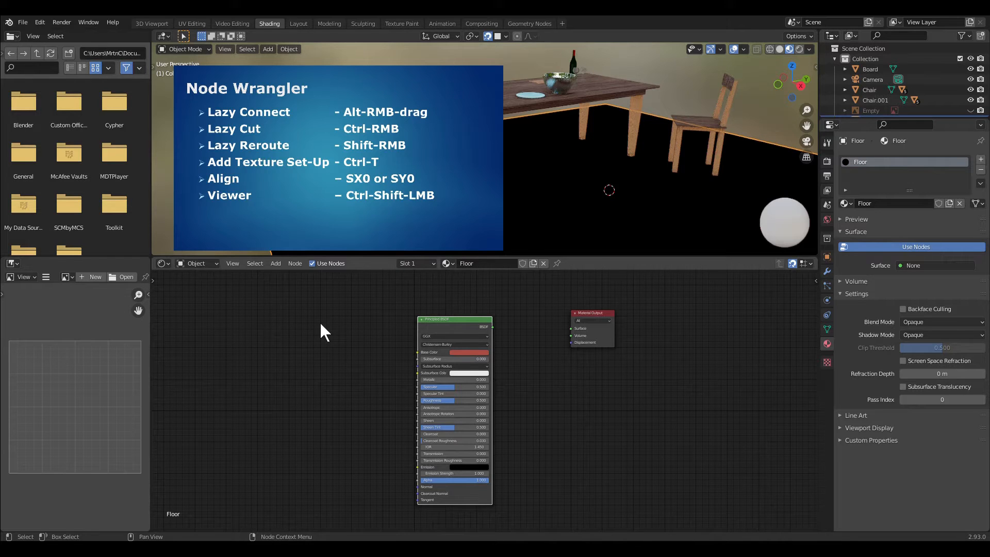
click(275, 264)
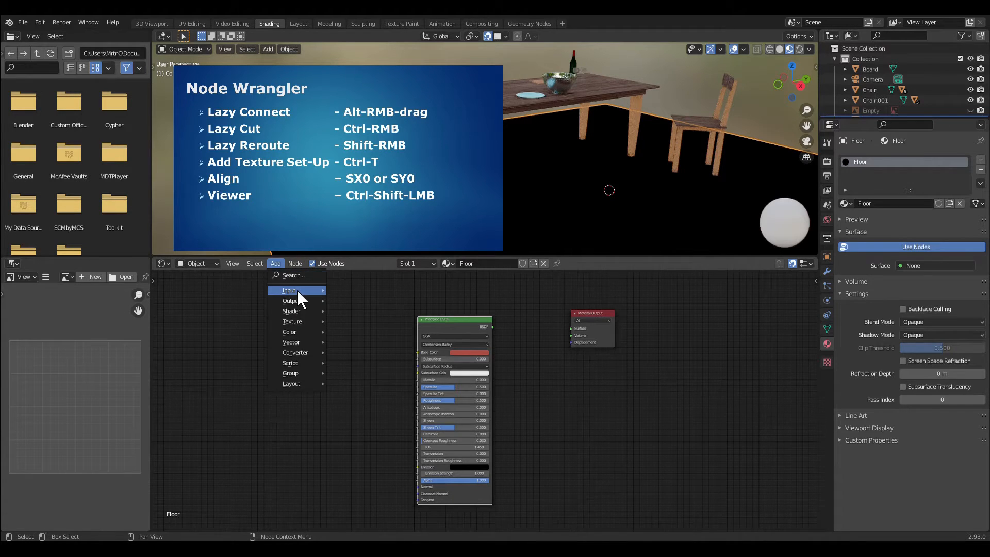
mouse_move(298, 292)
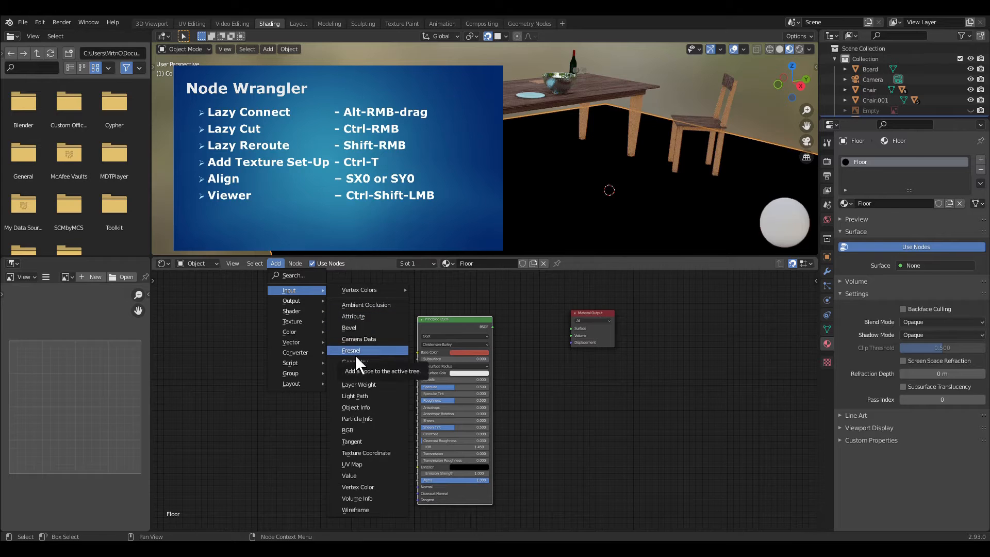
mouse_move(308, 322)
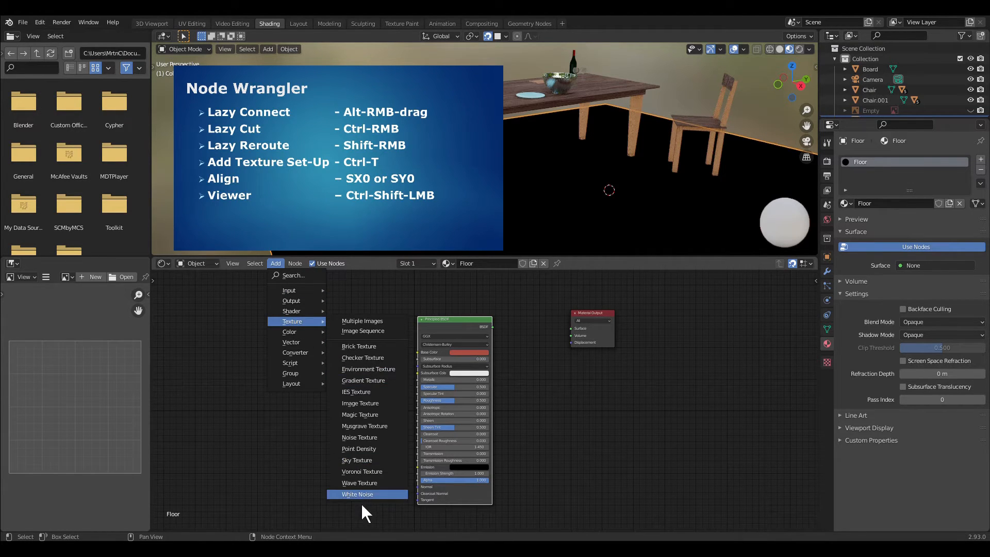
click(367, 439)
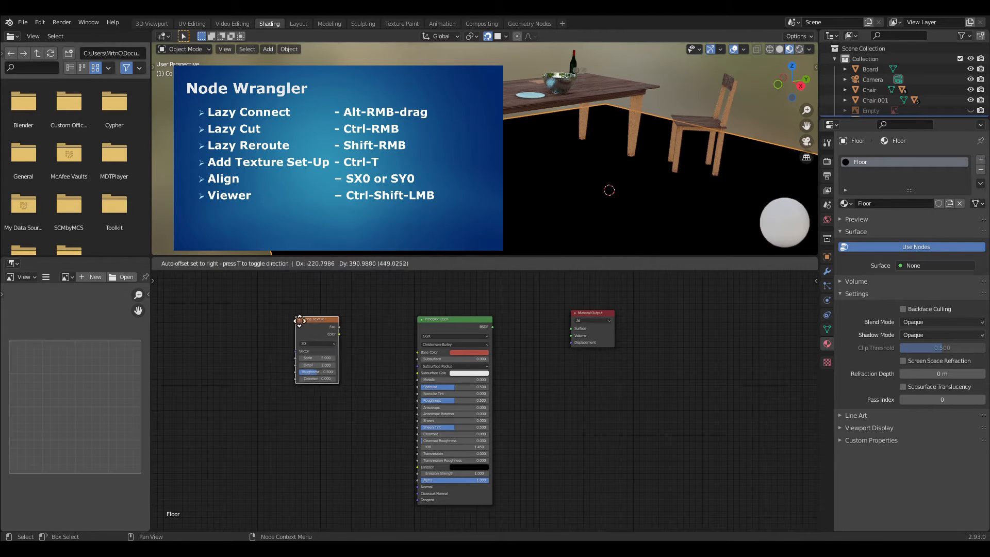
drag(336, 323, 573, 331)
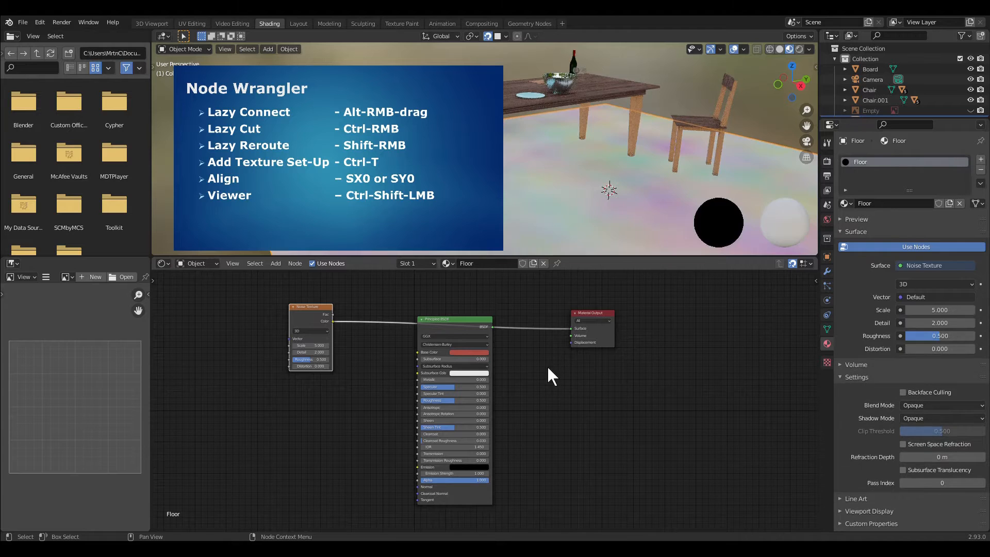
- Lazy Connect the Principled BSDF to the Material Output's Surface, remove the link with Lazy Cut, and restore it with Lazy Connect
click(481, 333)
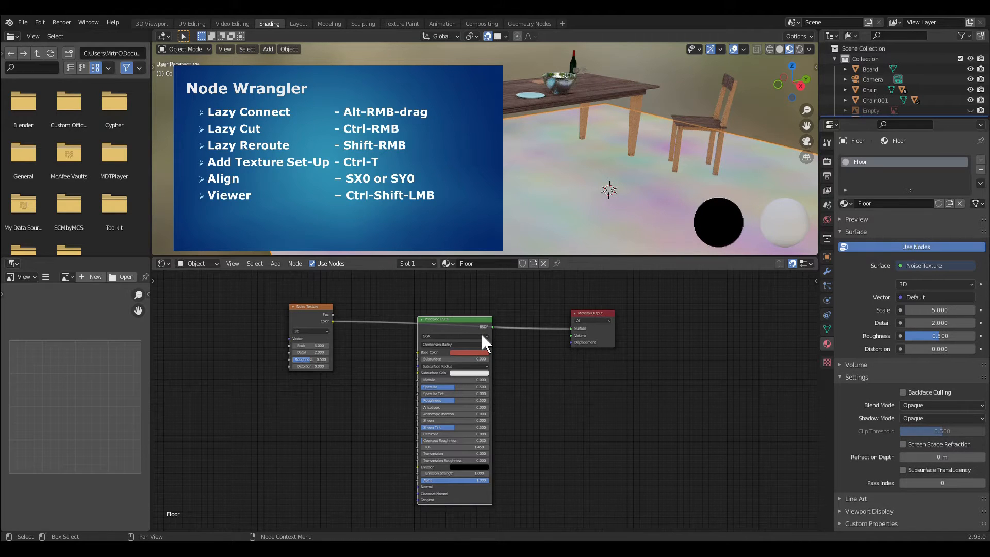
alt+right_drag(481, 333, 593, 343)
ctrl+right_drag(539, 305, 543, 352)
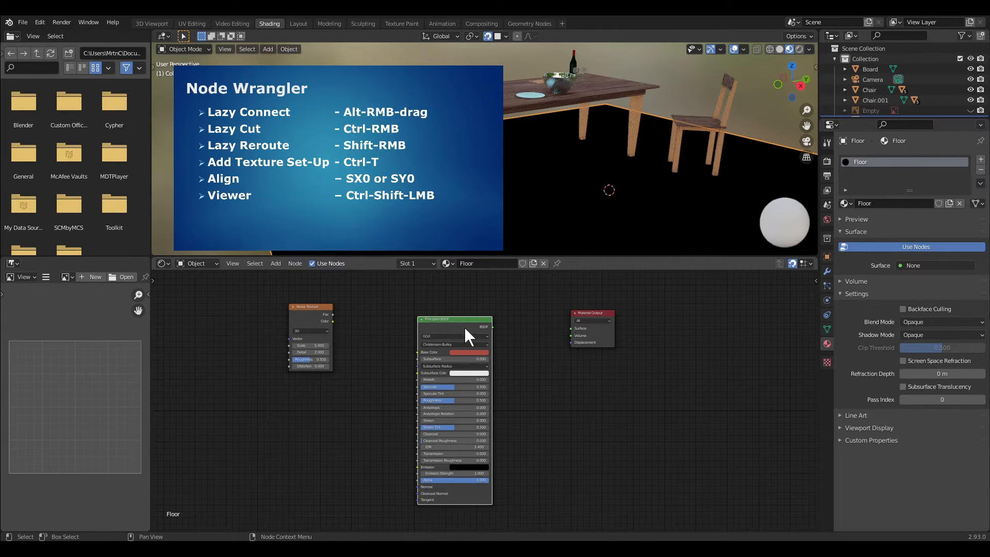
alt+right_drag(464, 325, 582, 335)
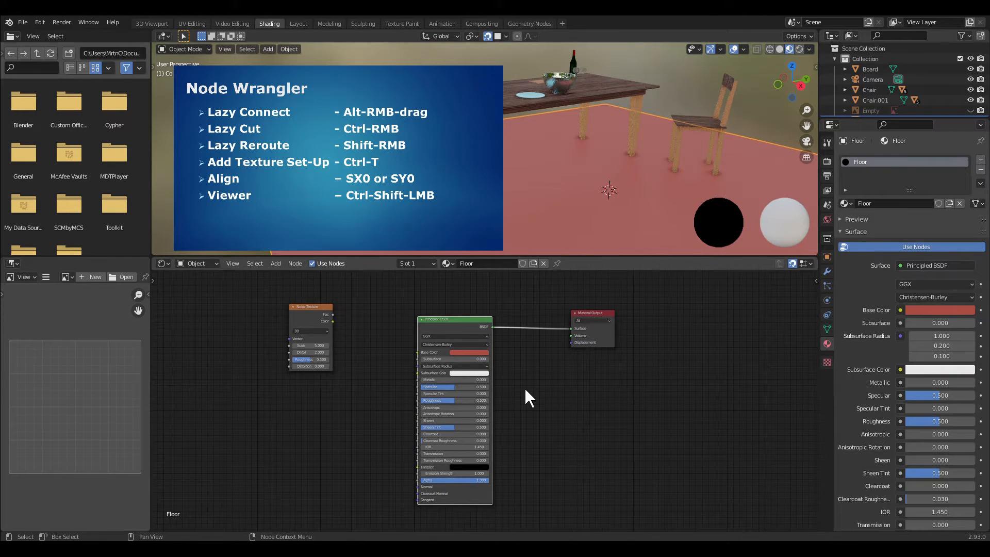
- Move the Noise Texture node lower and connect its Color output to the Material Output's Volume input
drag(321, 315, 316, 400)
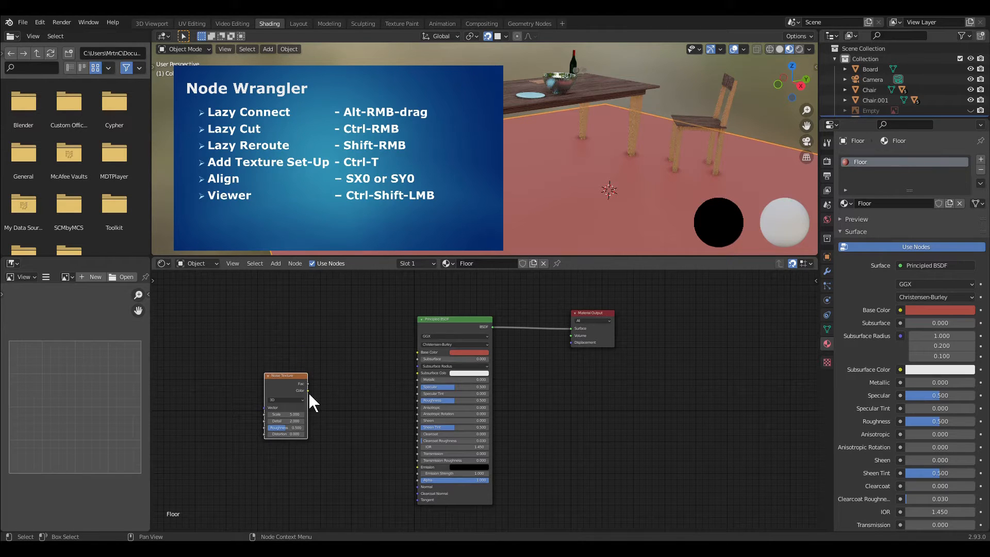
alt+right_drag(308, 392, 573, 336)
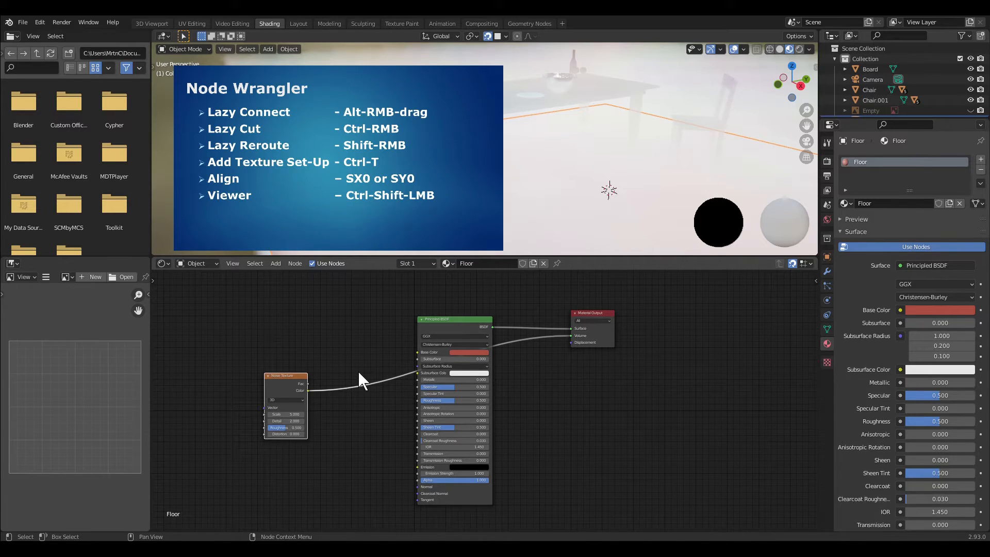
- Insert two reroute points on the Noise Texture's Volume link and move both so the link runs beneath the Principled BSDF
shift+right_drag(360, 369, 370, 403)
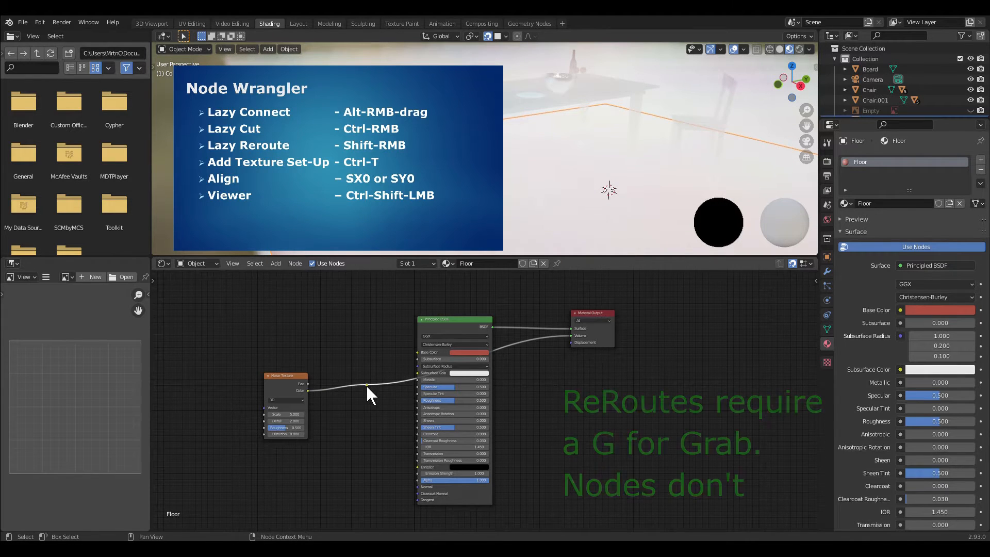
key(g)
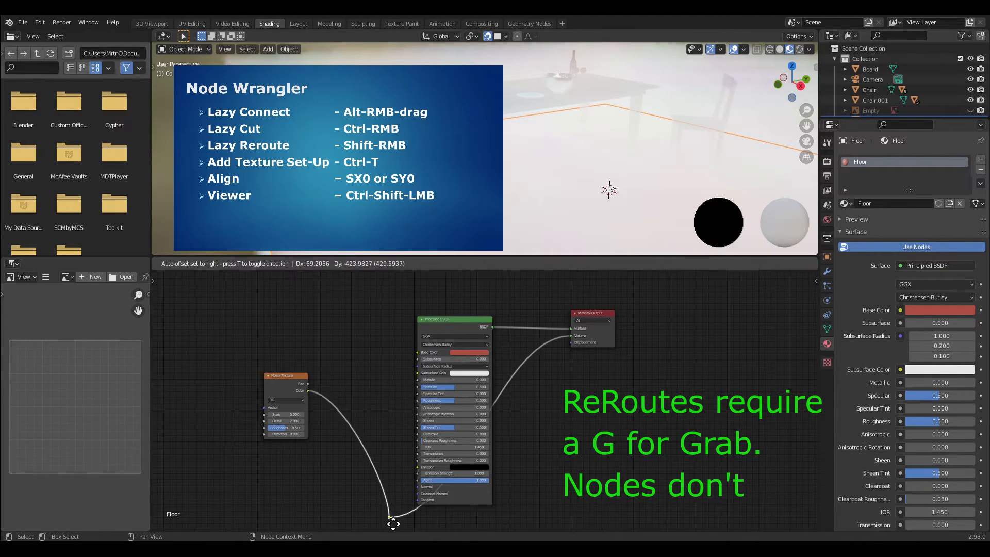
click(394, 524)
shift+right_drag(512, 349, 535, 382)
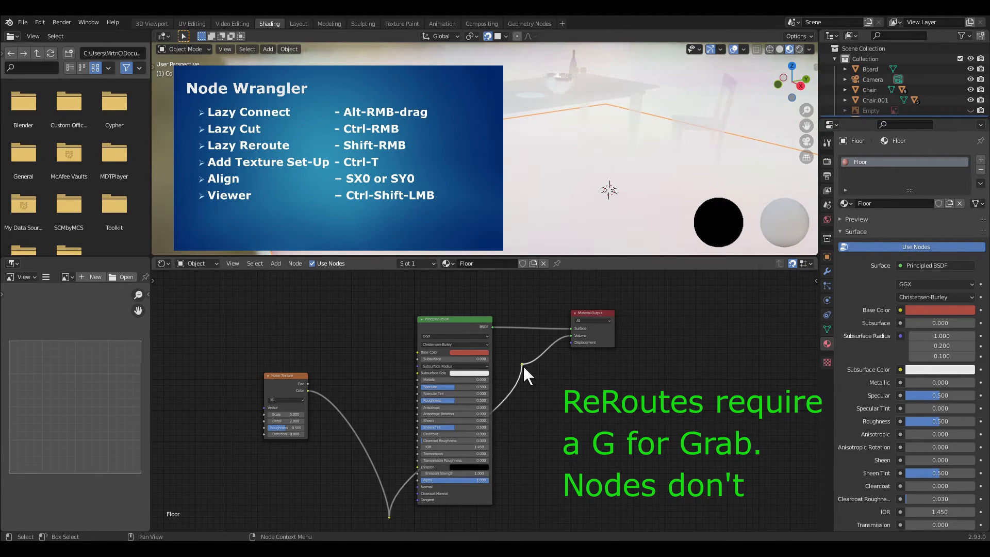
key(g)
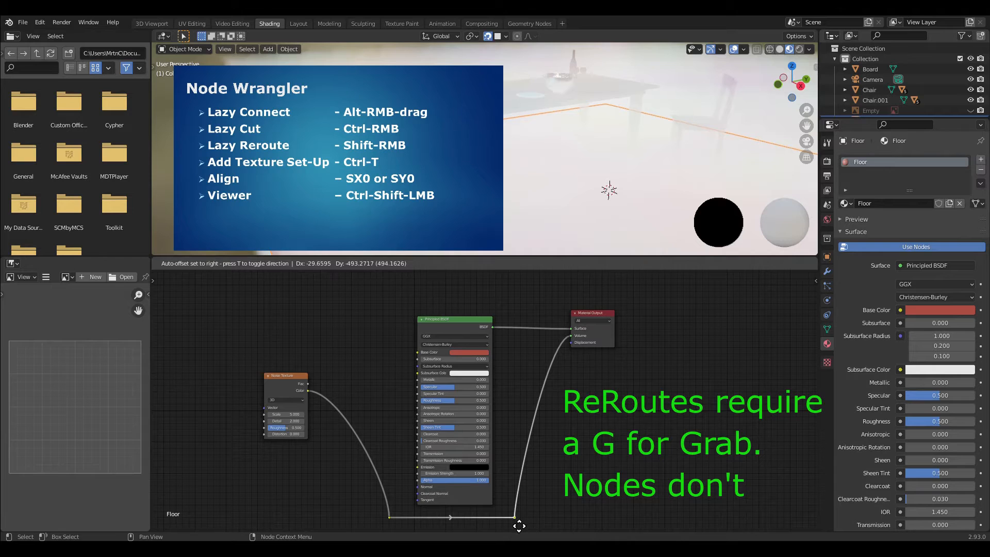
click(519, 525)
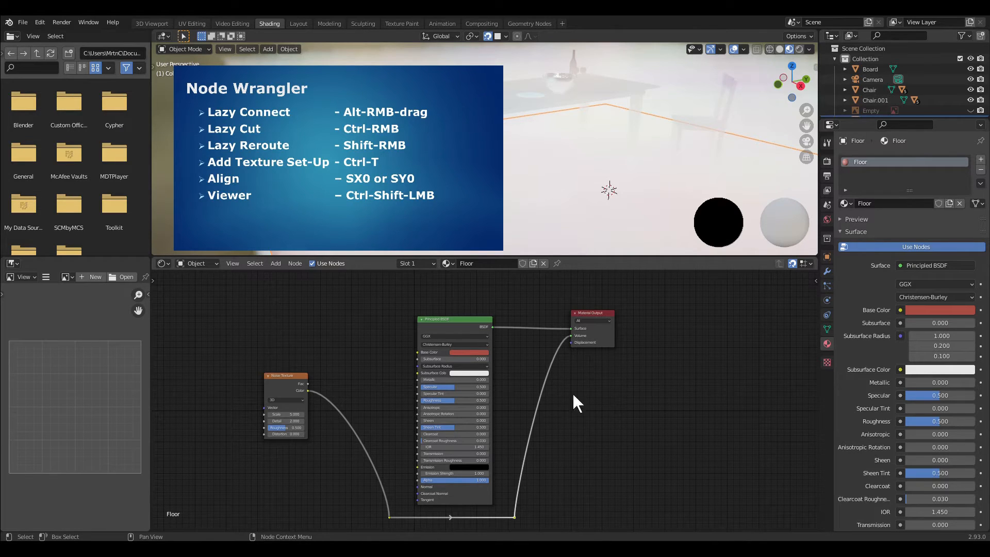
- Delete the reroute point nearest the Noise Texture node
click(275, 376)
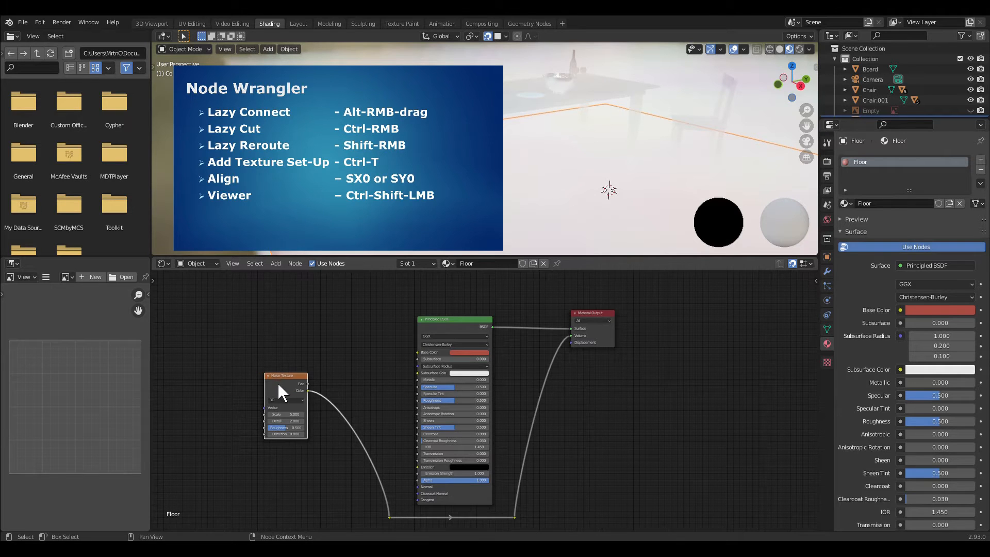
click(390, 522)
click(390, 516)
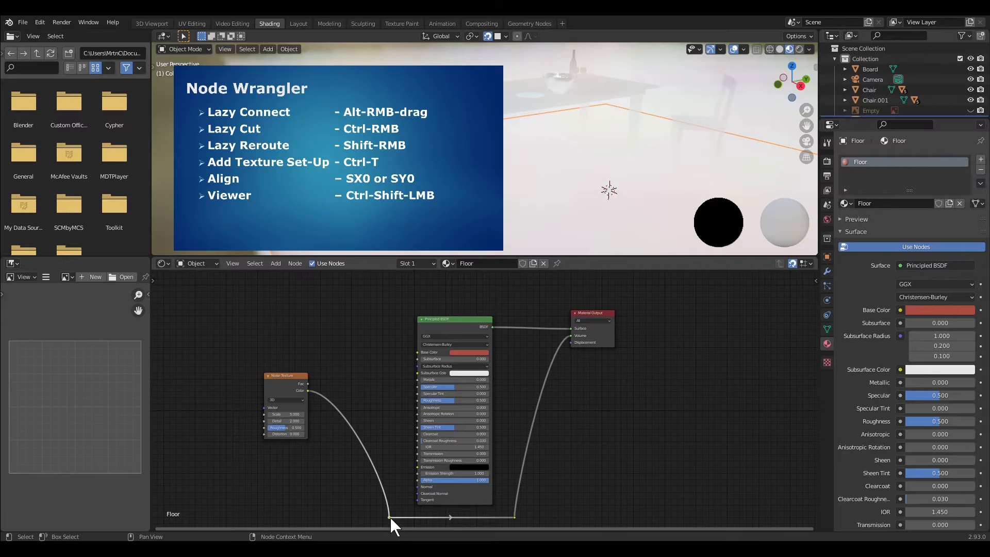
key(x)
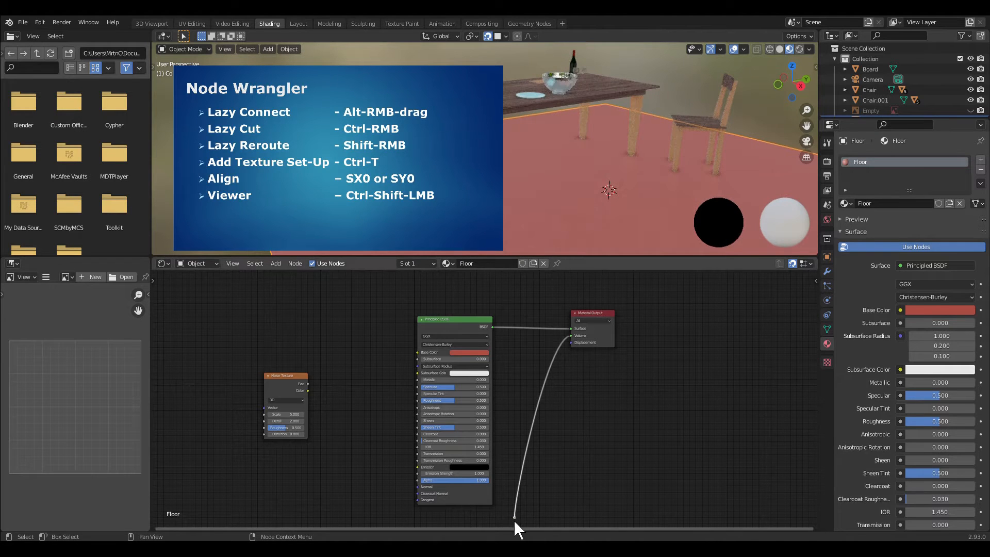
- Delete the remaining reroute point on the Volume link and the Noise Texture node
key(x)
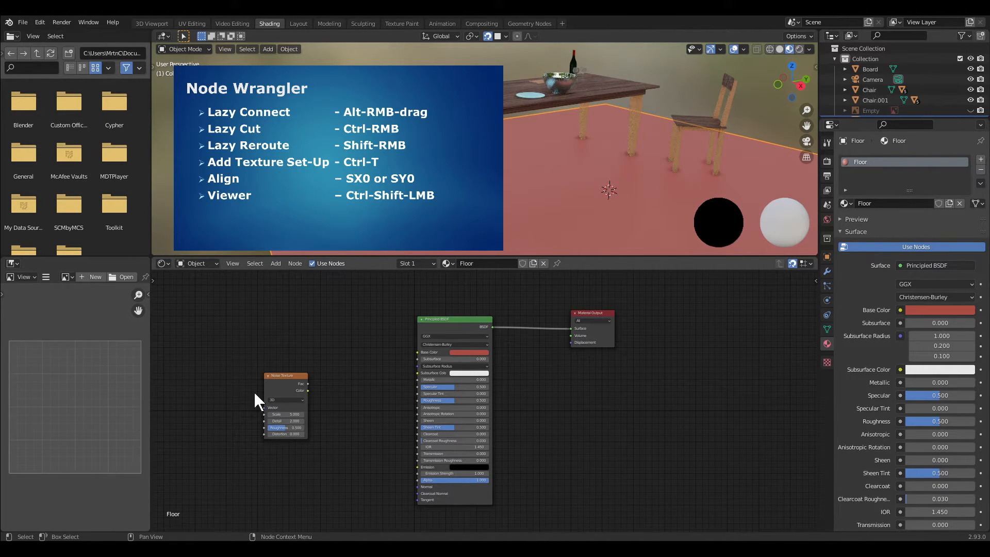
click(276, 391)
key(x)
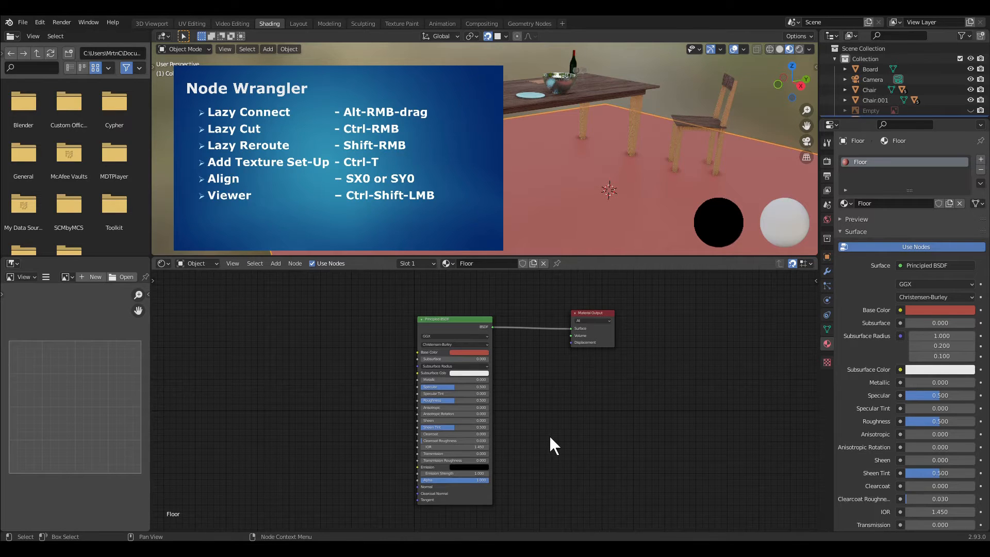
- Add a new Noise Texture node beside the Principled BSDF and connect its Color output to Base Color
click(279, 264)
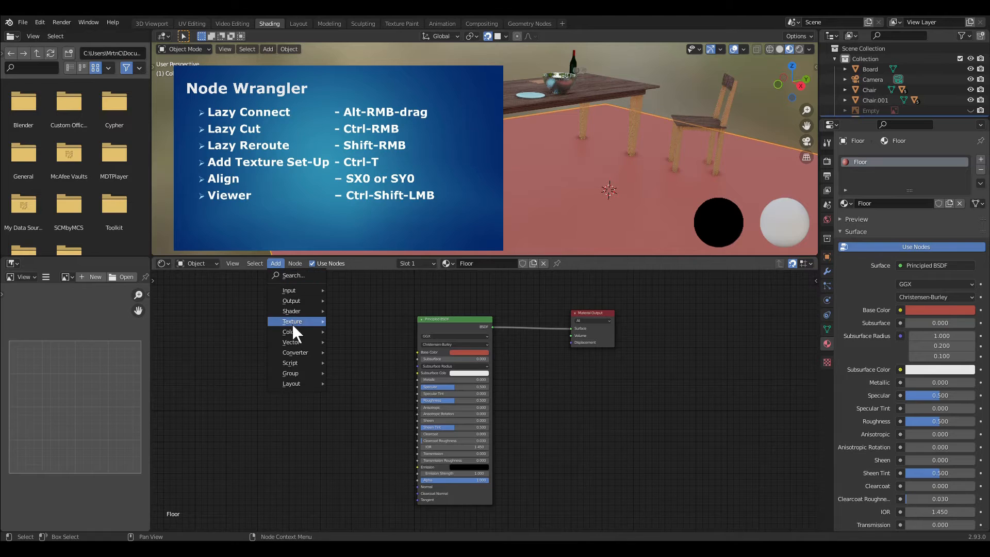
mouse_move(295, 332)
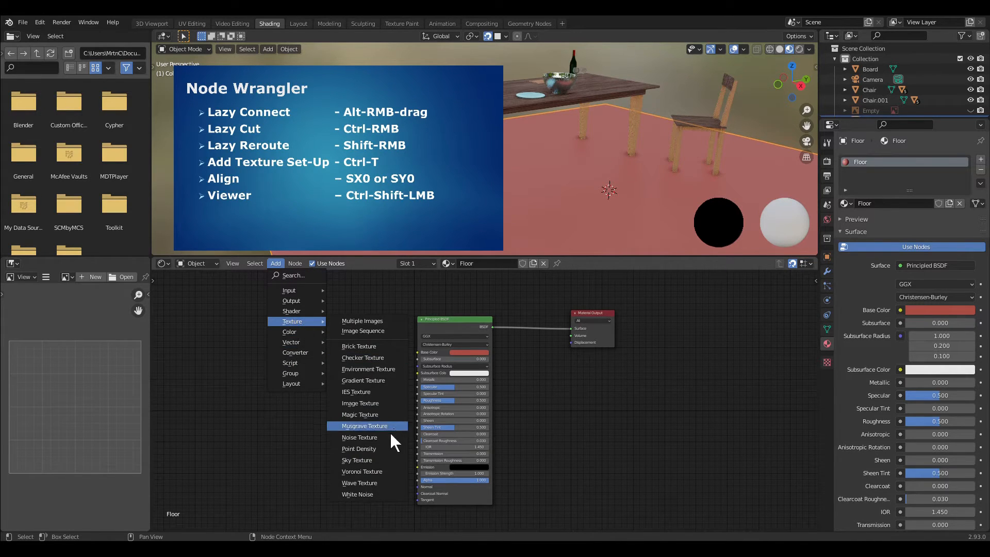
click(384, 438)
click(311, 339)
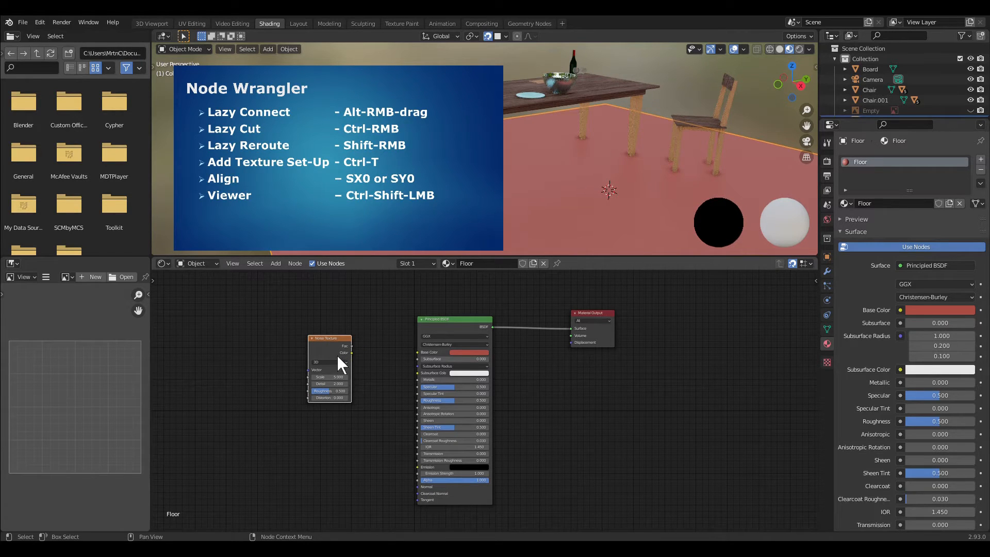
drag(352, 352, 418, 353)
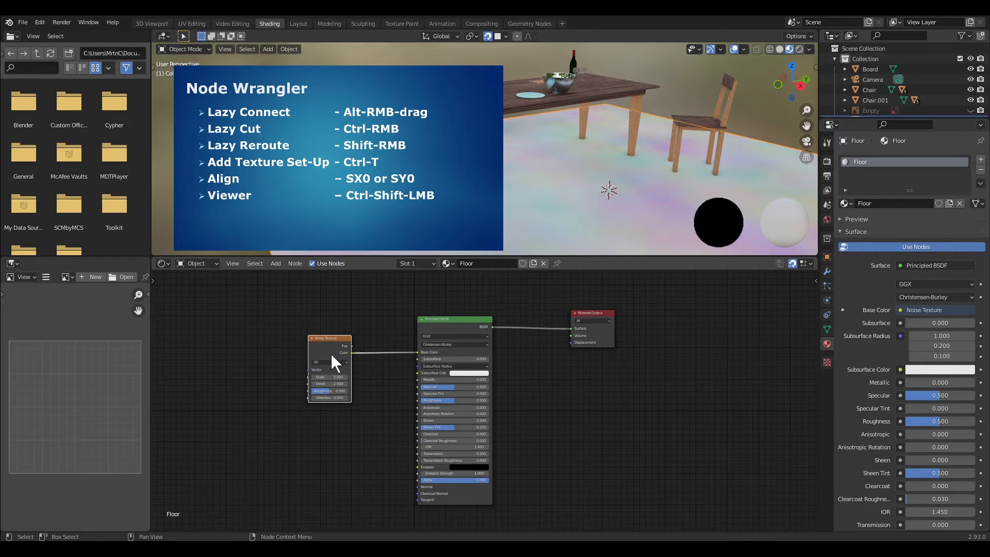
- Add Node Wrangler's Texture Coordinate and Mapping setup to the Noise Texture and delete both added nodes
key(ctrl+t)
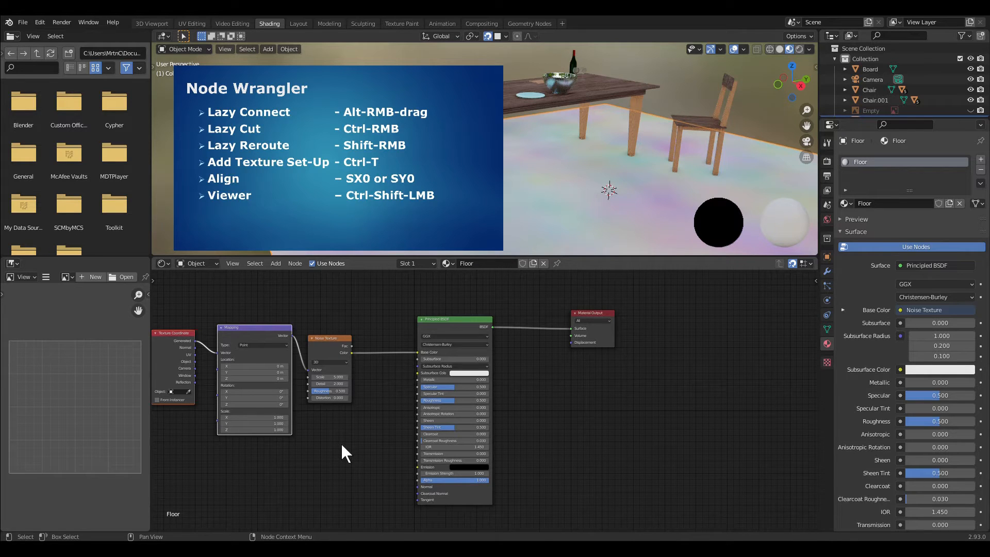
key(ctrl+x)
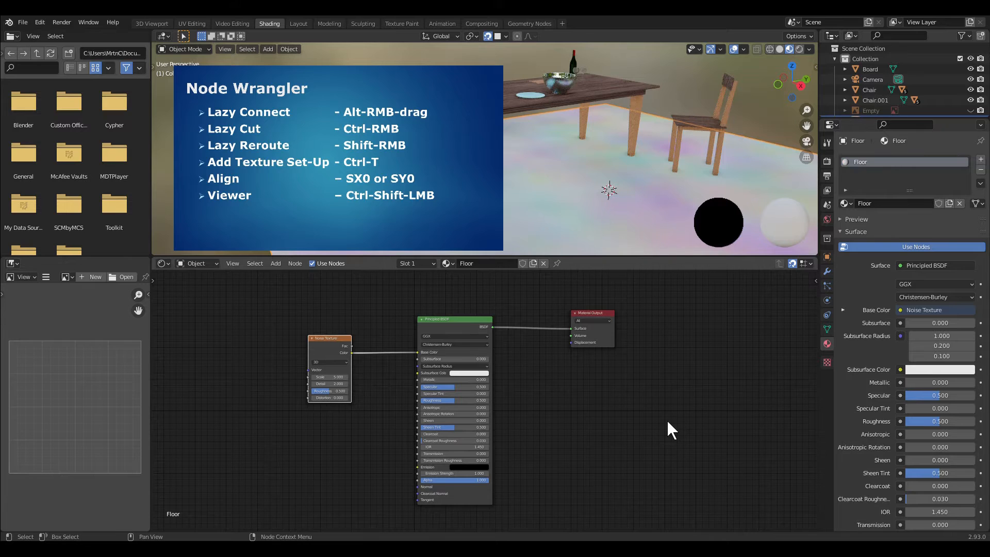
- Show the Node Wrangler options in the node editor's sidebar and run Add Texture Setup on the Noise Texture
key(n)
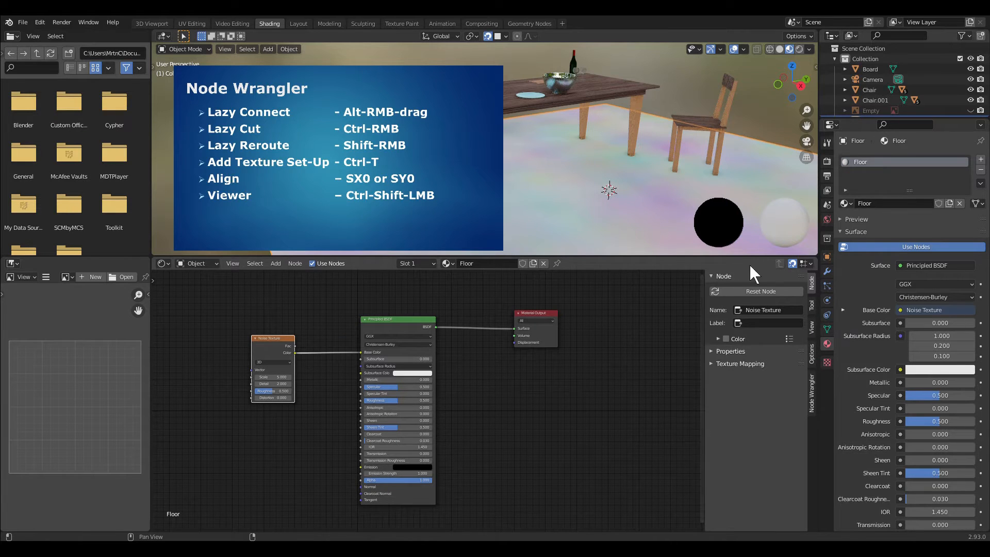
click(812, 397)
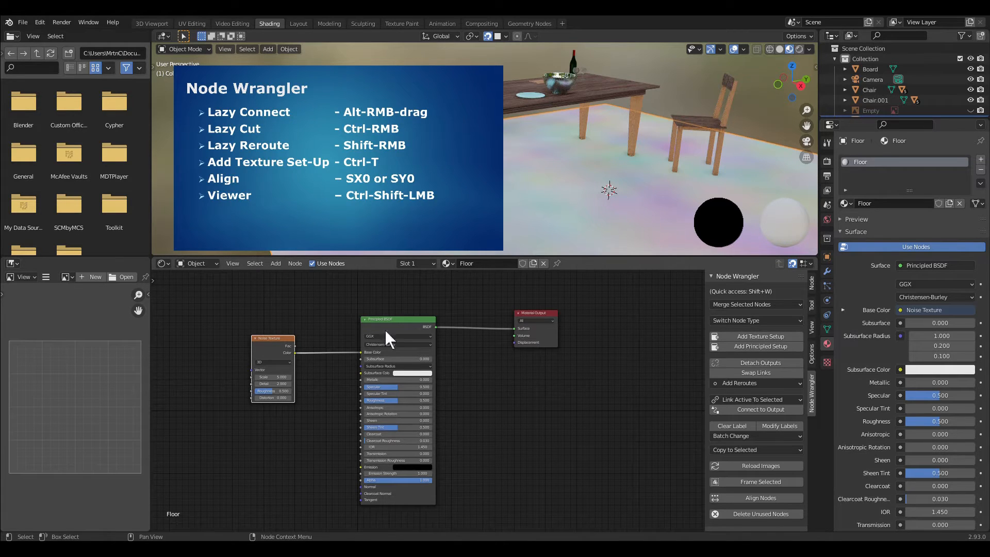
click(752, 337)
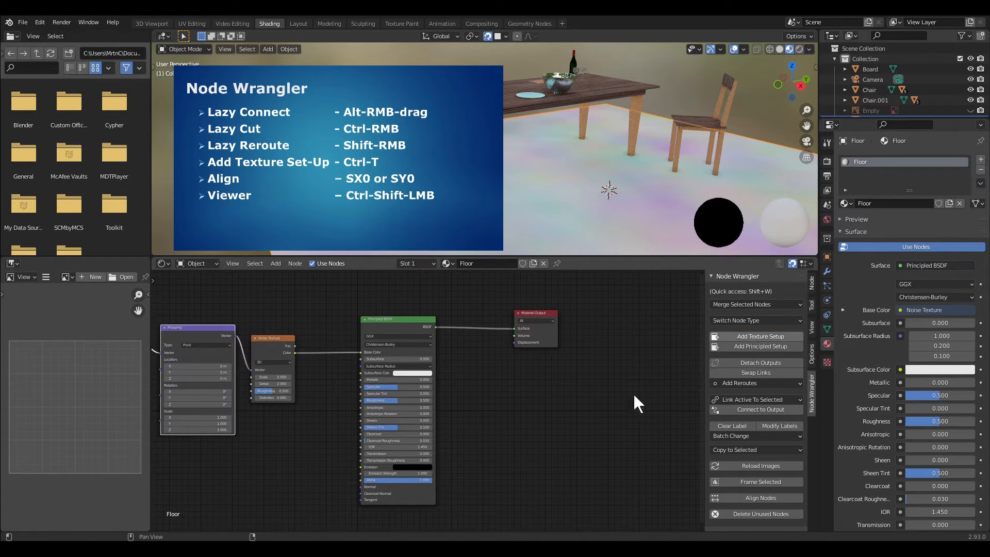
scroll(515, 430, down, 2)
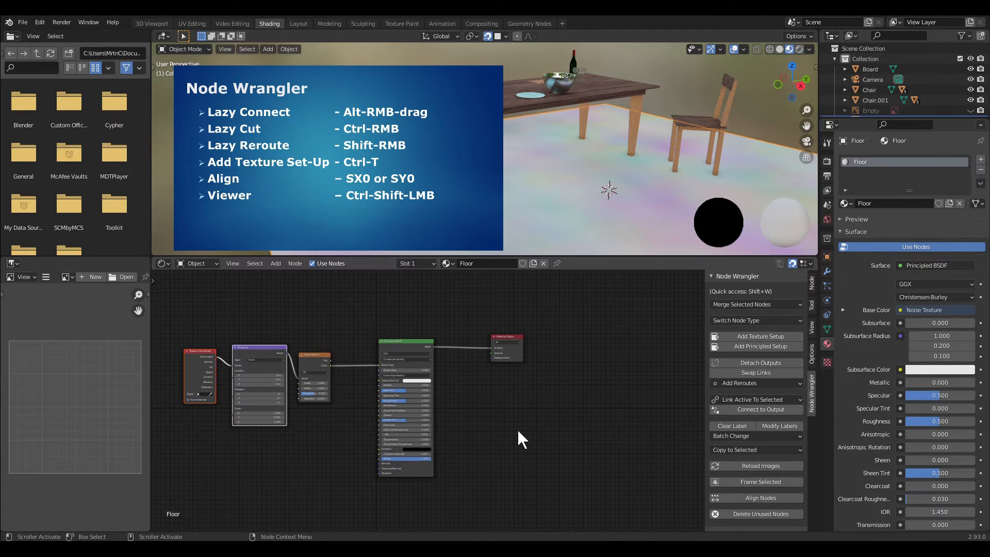
- Duplicate the Mapping node and place the copy below the original, slightly offset from it
click(246, 353)
right_click(244, 352)
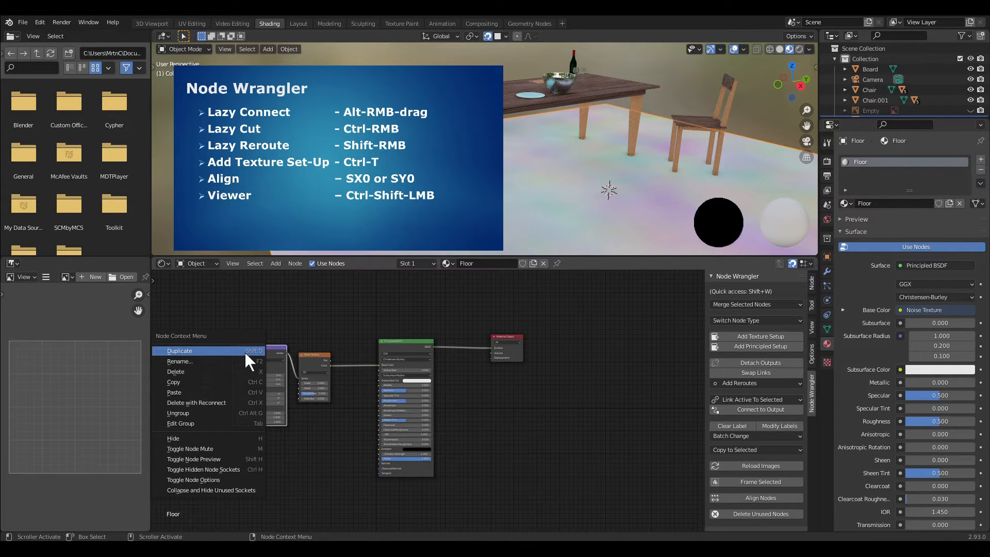
click(244, 352)
click(292, 443)
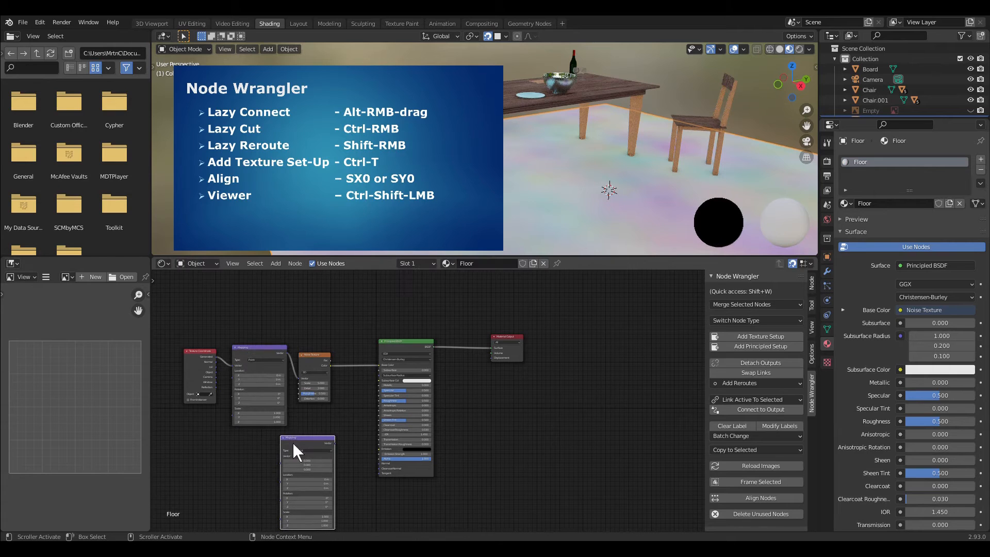
- Align the two Mapping nodes in one column by scaling them to 0 along X
click(253, 351)
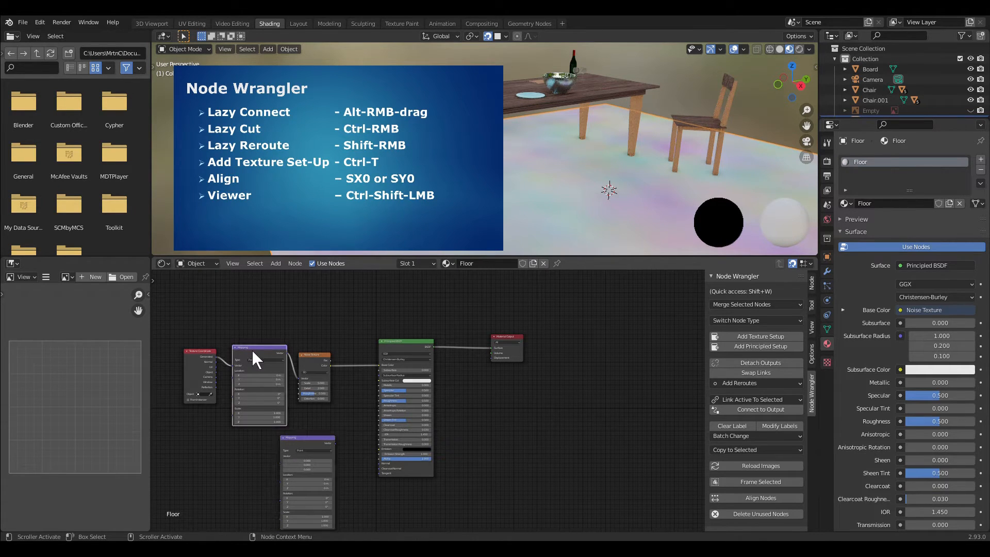
shift+click(304, 441)
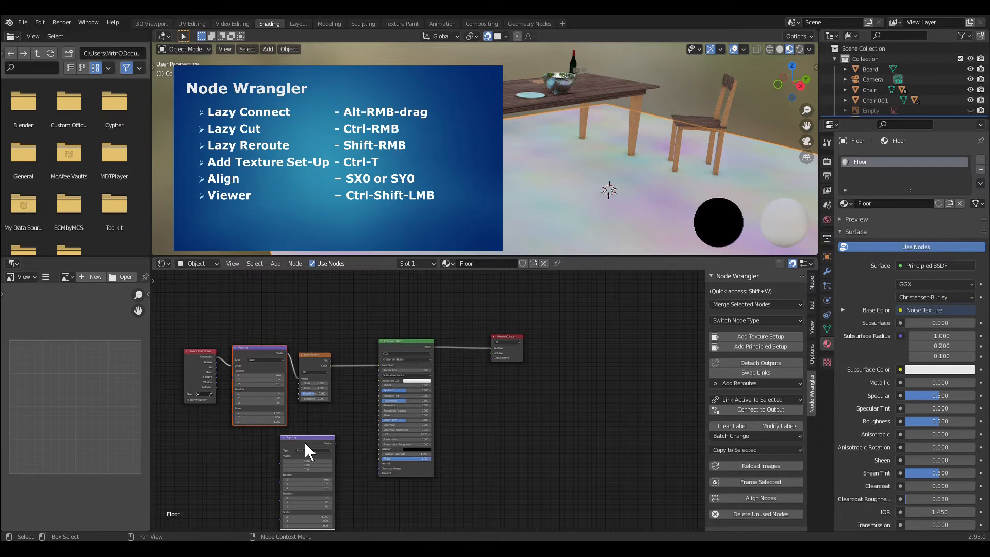
key(s)
key(x)
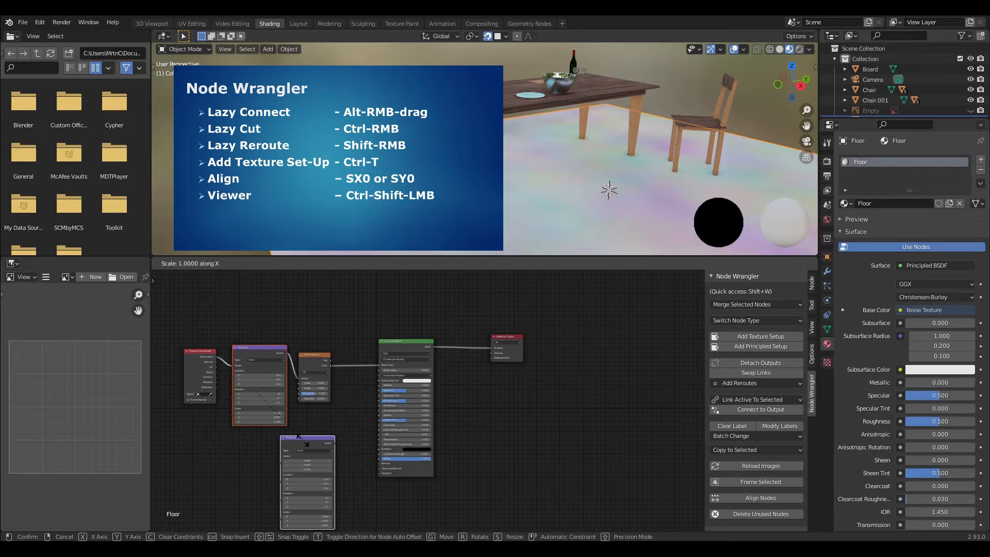
key(0)
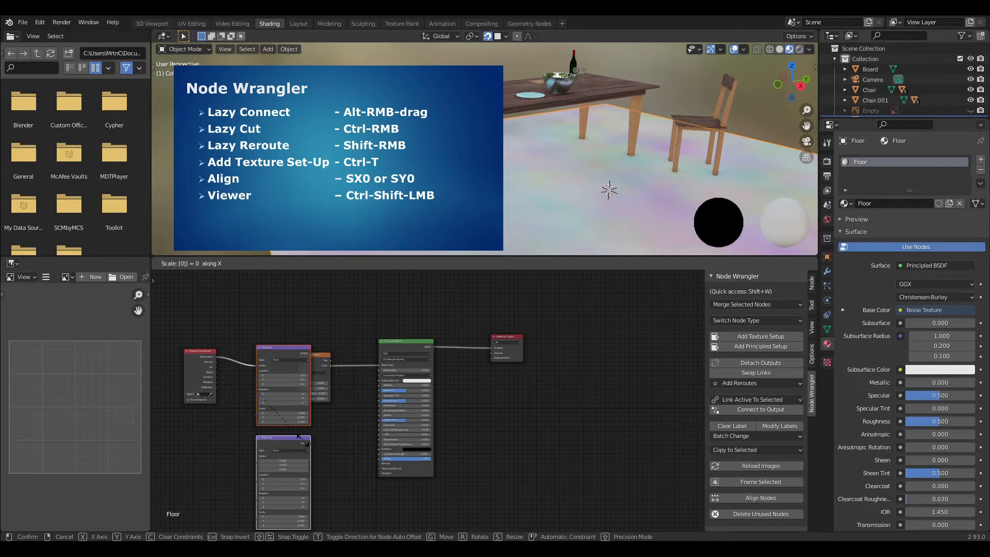
click(292, 444)
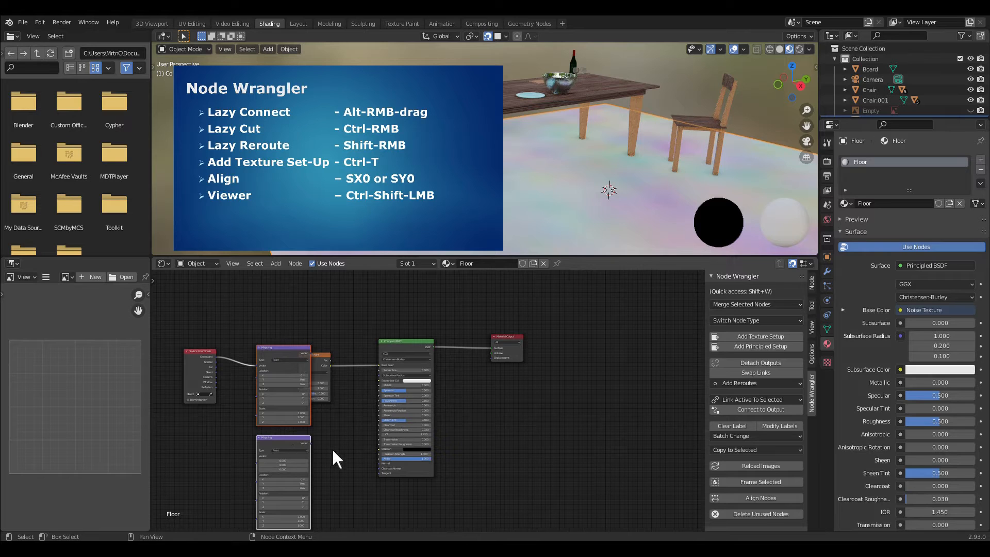
- Move both Mapping nodes together into the gap between the Texture Coordinate and Noise Texture nodes
key(g)
click(304, 445)
click(319, 457)
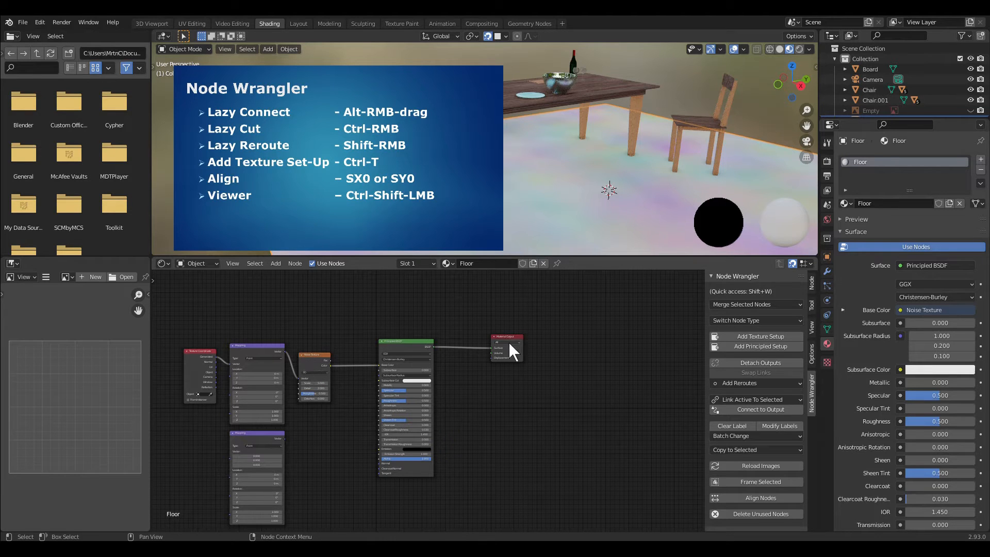
- Preview the Noise Texture on the floor through a Viewer node and increase its Scale
click(318, 364)
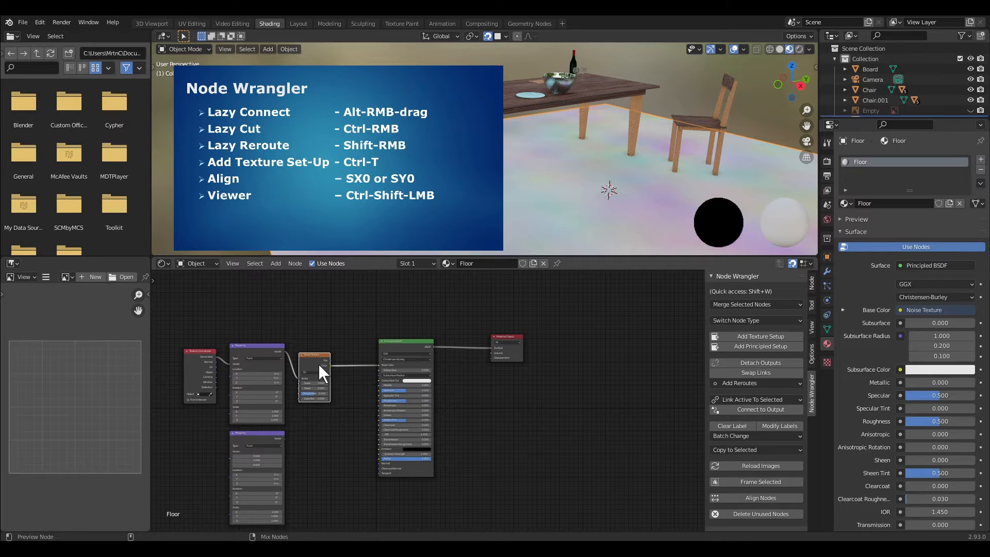
ctrl+shift+click(318, 363)
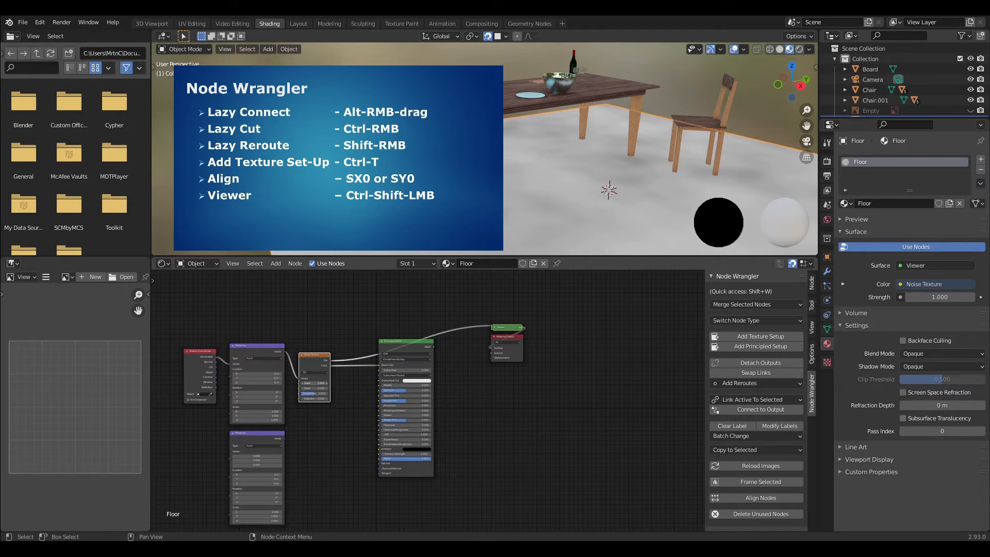
drag(314, 383, 340, 383)
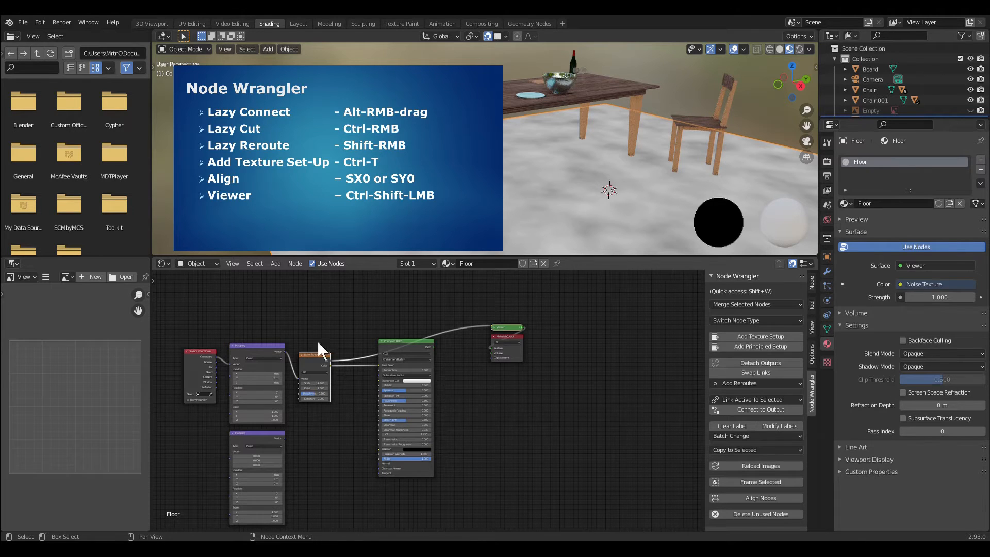
- Add a Brick Texture node below the Noise Texture and move the Principled BSDF, Viewer and Material Output farther from the textures
click(277, 264)
mouse_move(292, 321)
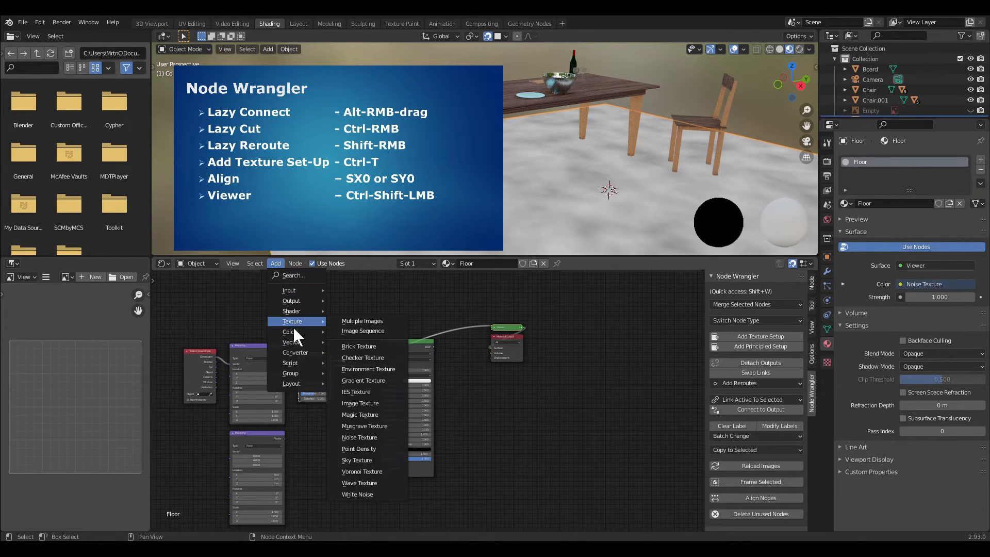
click(372, 350)
click(314, 428)
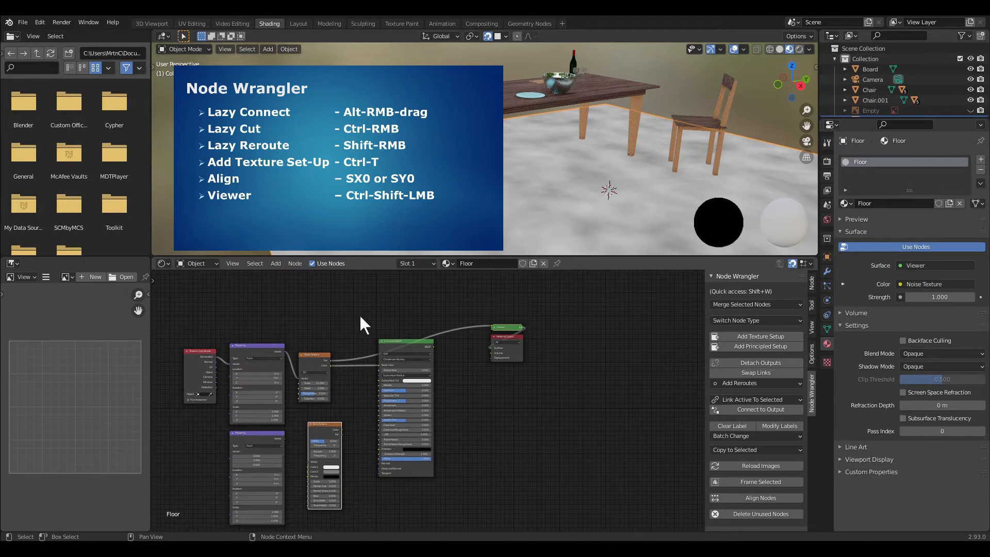
drag(365, 297, 555, 506)
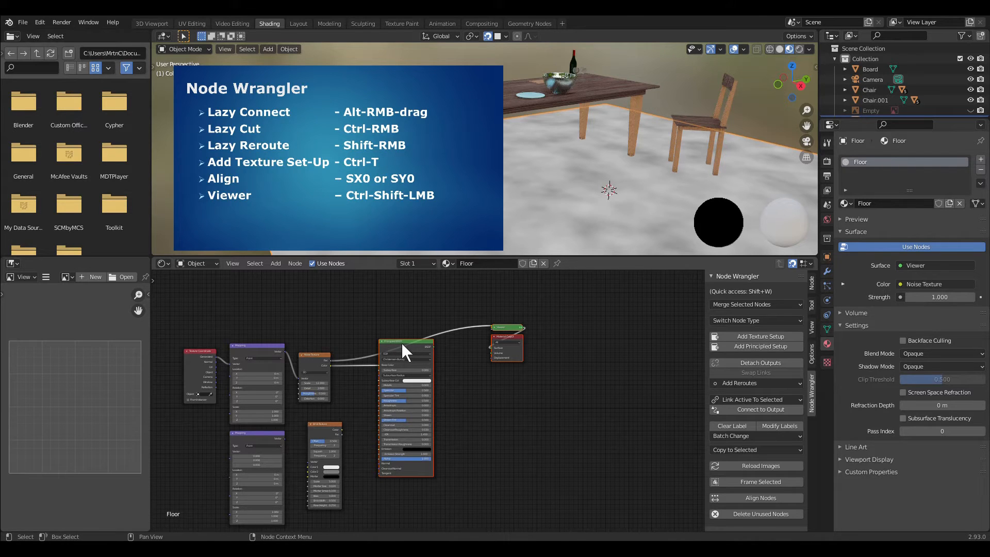
drag(401, 342, 514, 338)
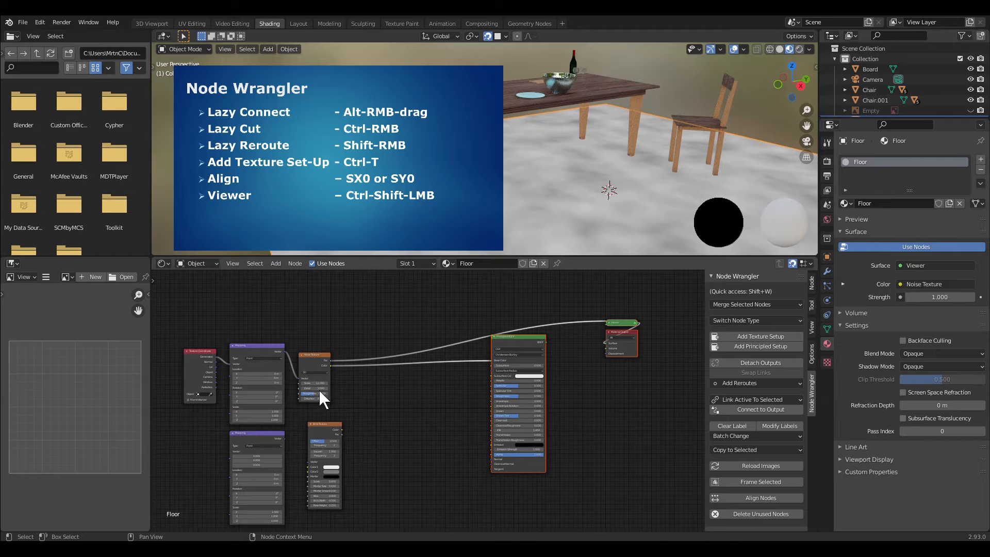
- Merge the Noise Texture and Brick Texture with Node Wrangler's automatic Mix node and expand the collapsed Mix node
click(321, 367)
shift+click(323, 427)
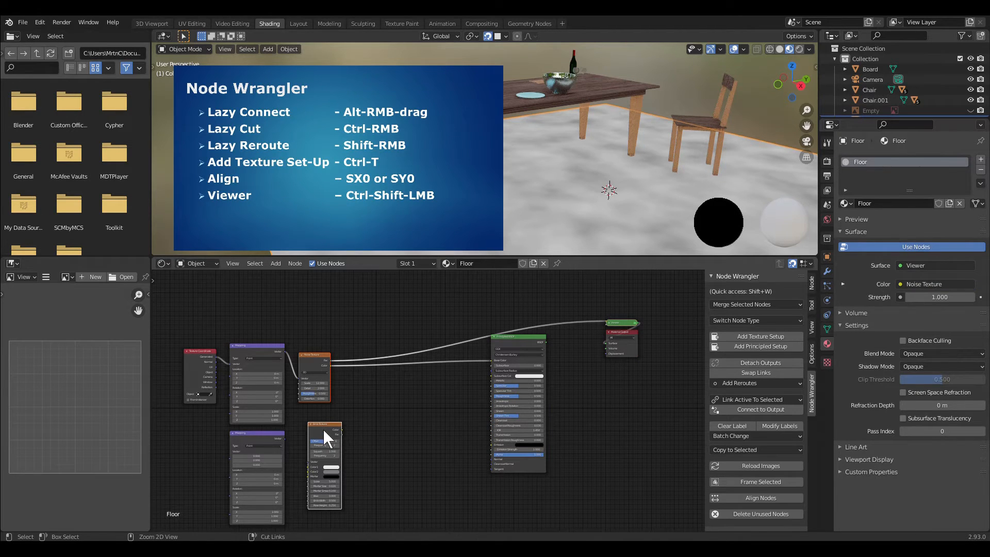
key(ctrl+0)
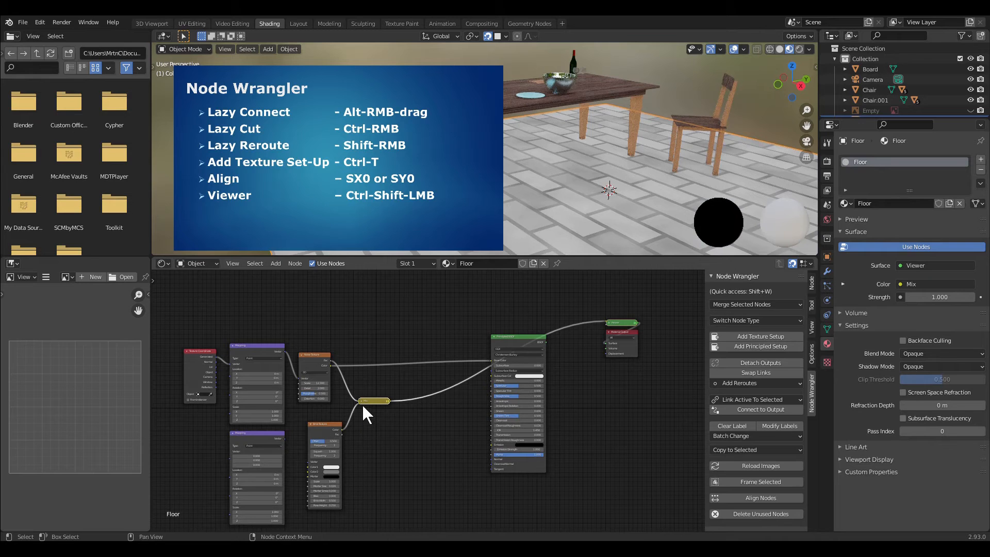
key(h)
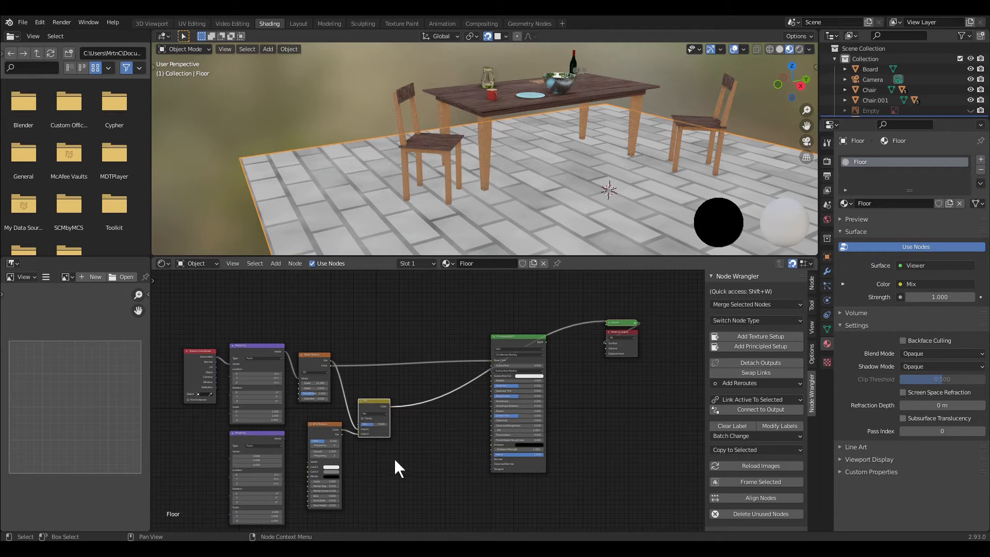
- Delete the coordinate, mapping, texture, Mix and Viewer nodes, and Lazy Connect the Principled BSDF to the Material Output's Surface
drag(175, 292, 462, 531)
key(Delete)
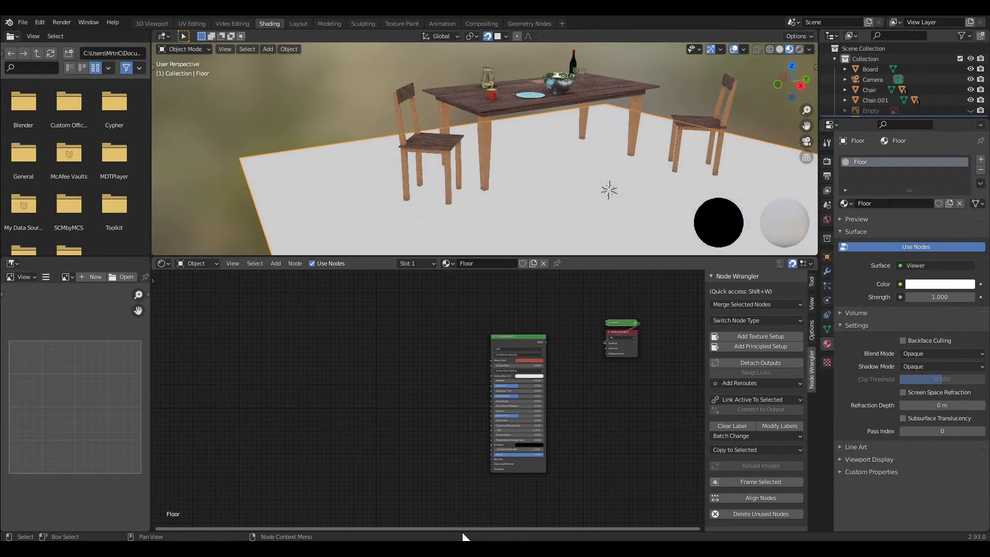
click(618, 331)
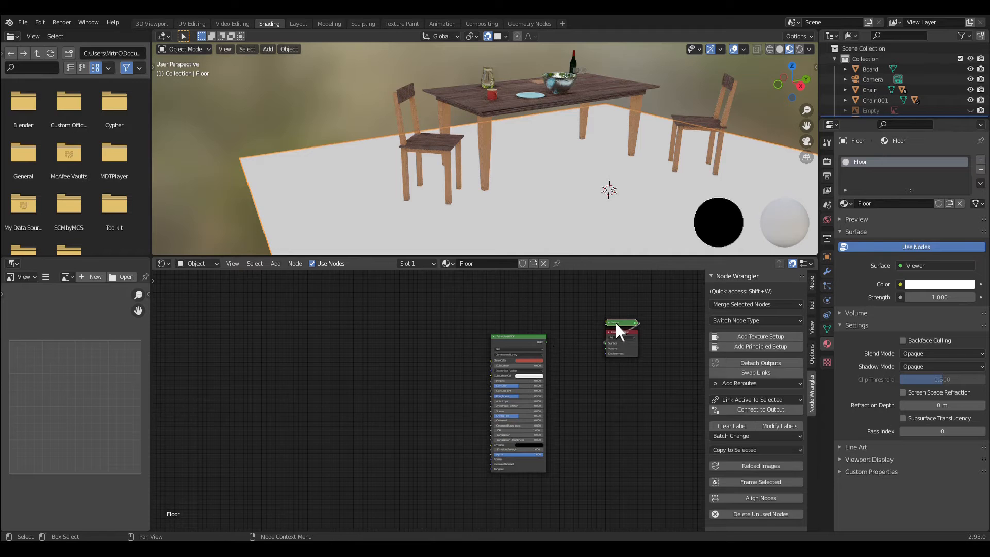
key(Delete)
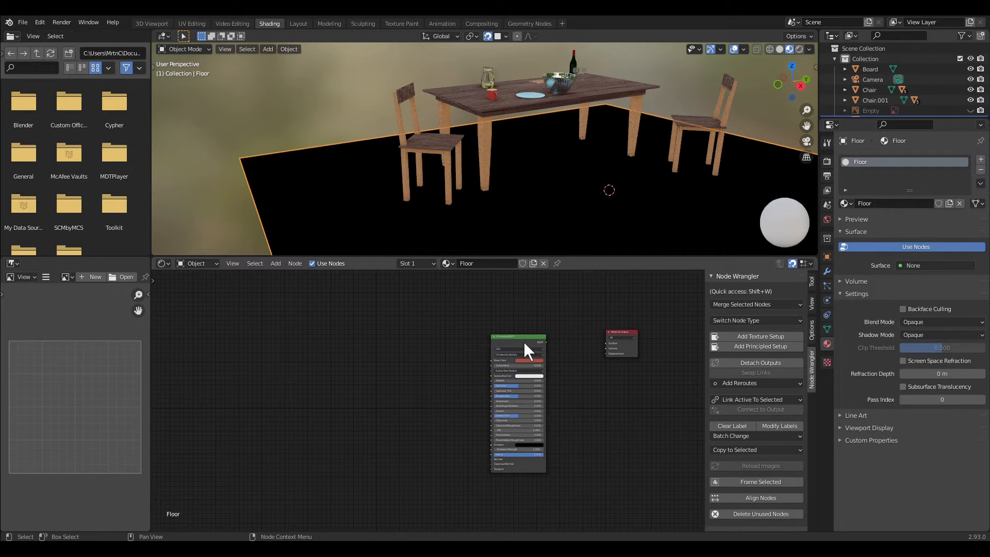
alt+right_drag(524, 341, 610, 343)
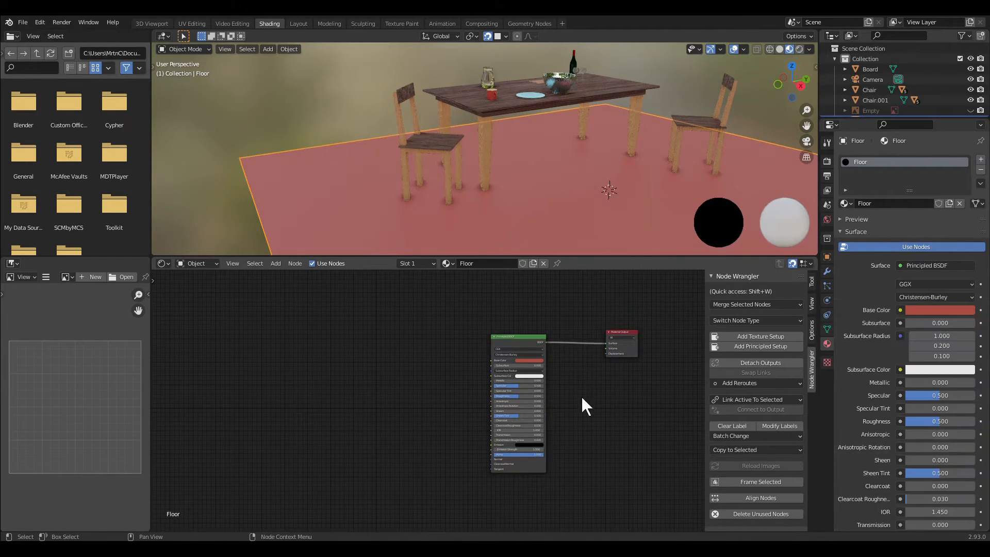
key(Home)
click(275, 263)
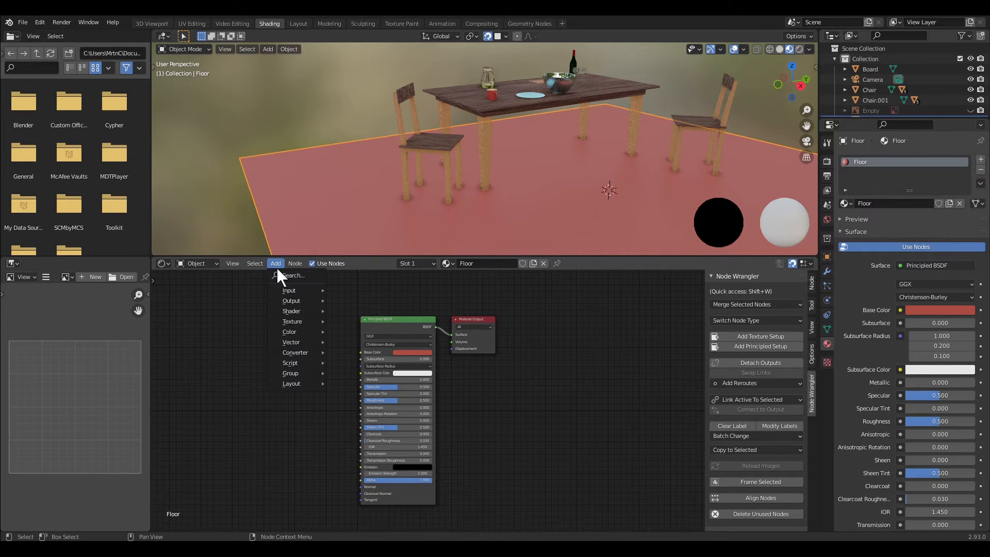
mouse_move(285, 302)
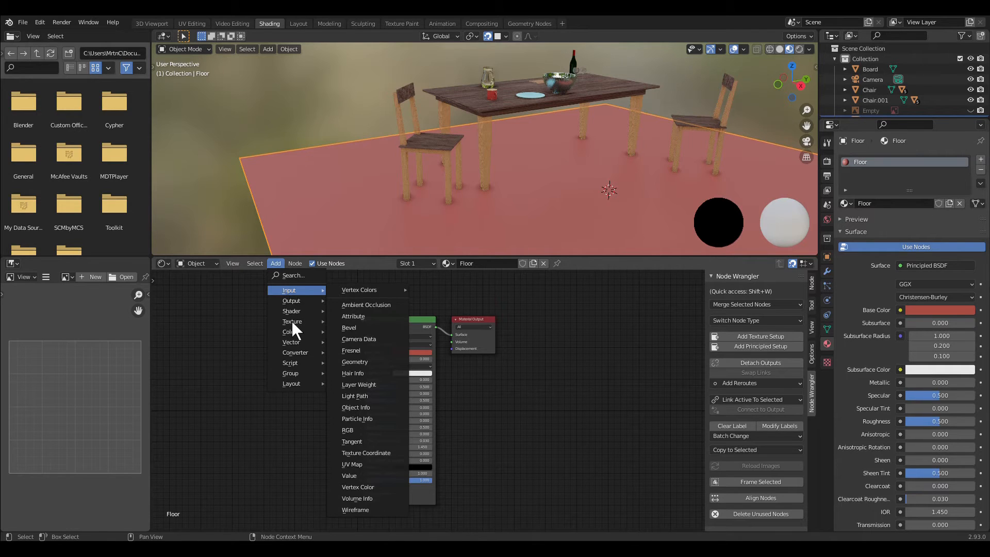
mouse_move(292, 322)
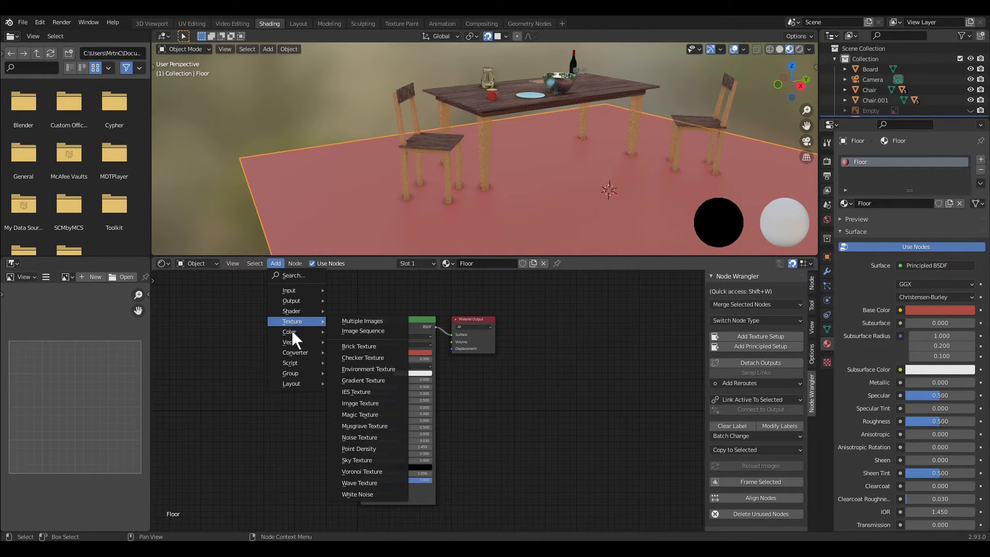
mouse_move(295, 343)
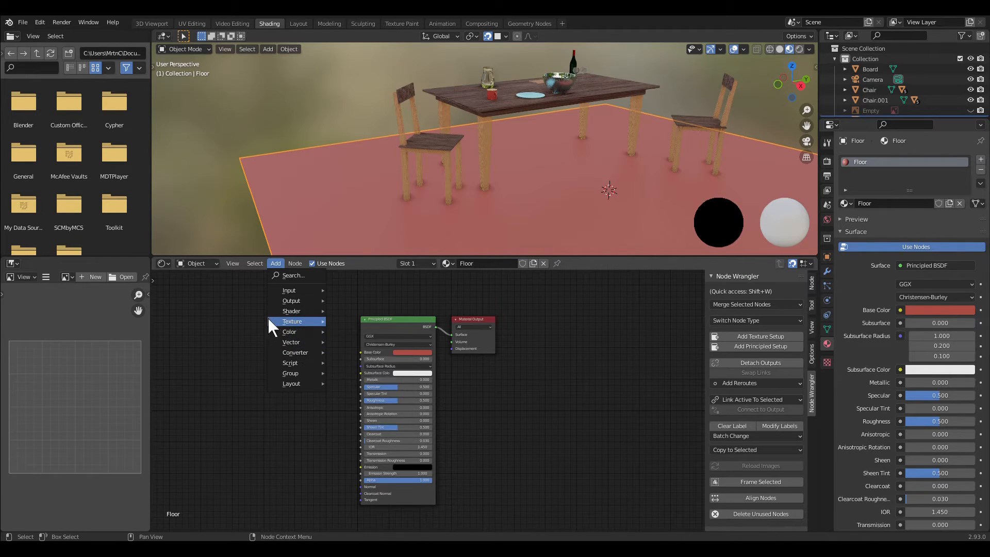
click(280, 264)
- Search the node list for "math", place a Math node beside the Principled BSDF, and delete it
click(279, 264)
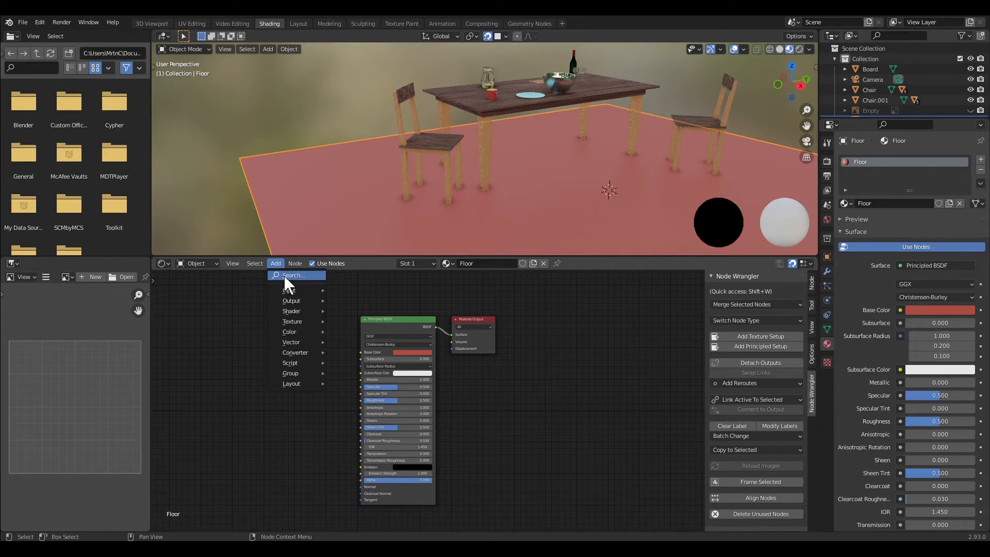
click(284, 276)
text(math)
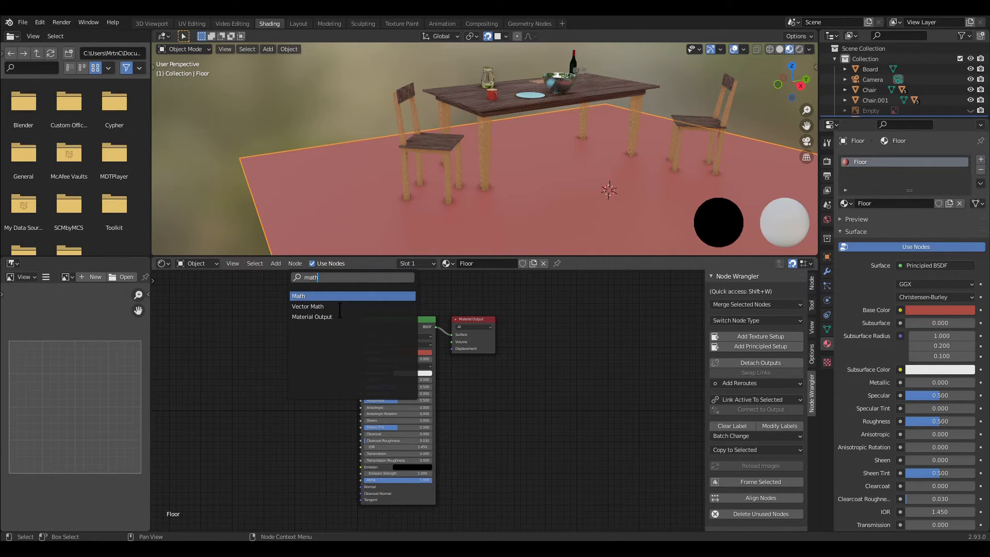
key(Return)
click(282, 400)
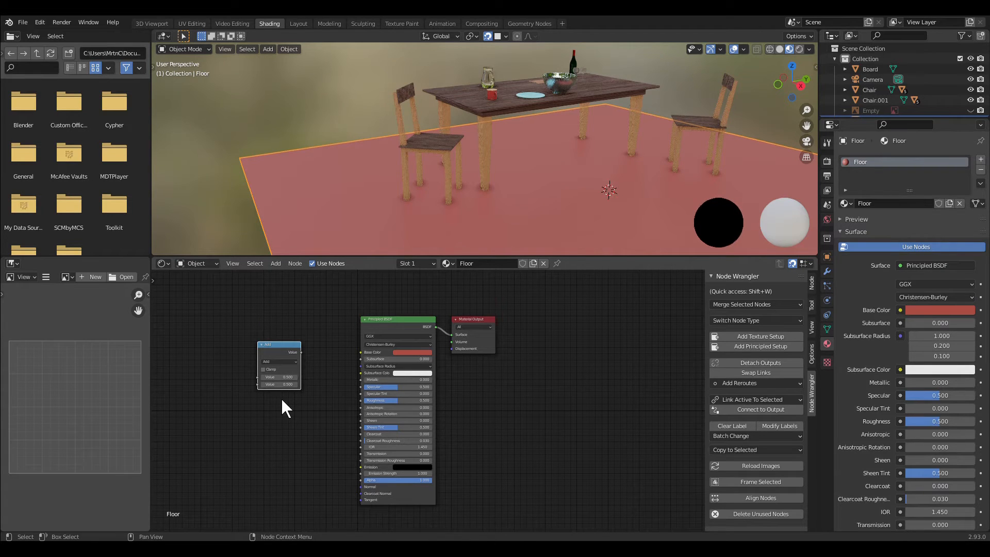
key(Delete)
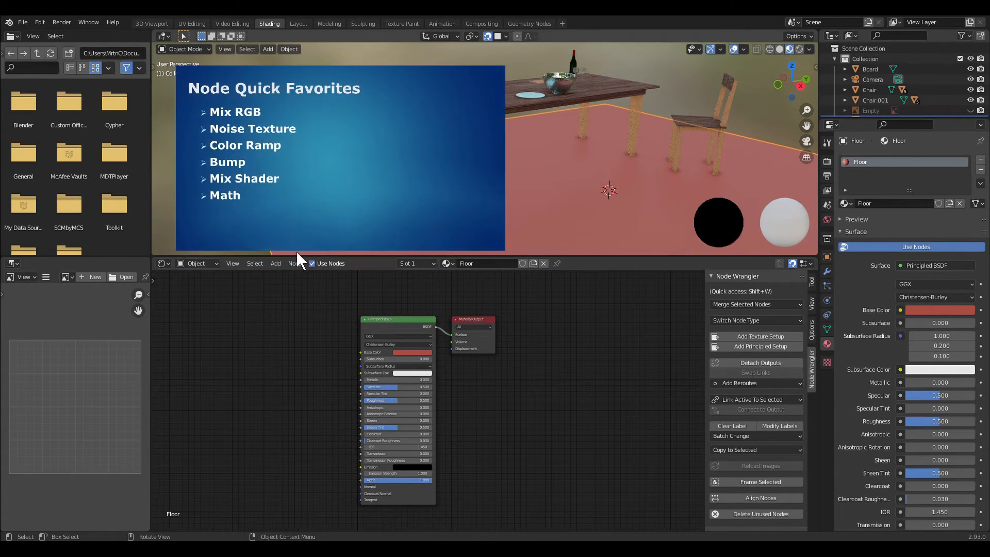
click(289, 265)
click(280, 266)
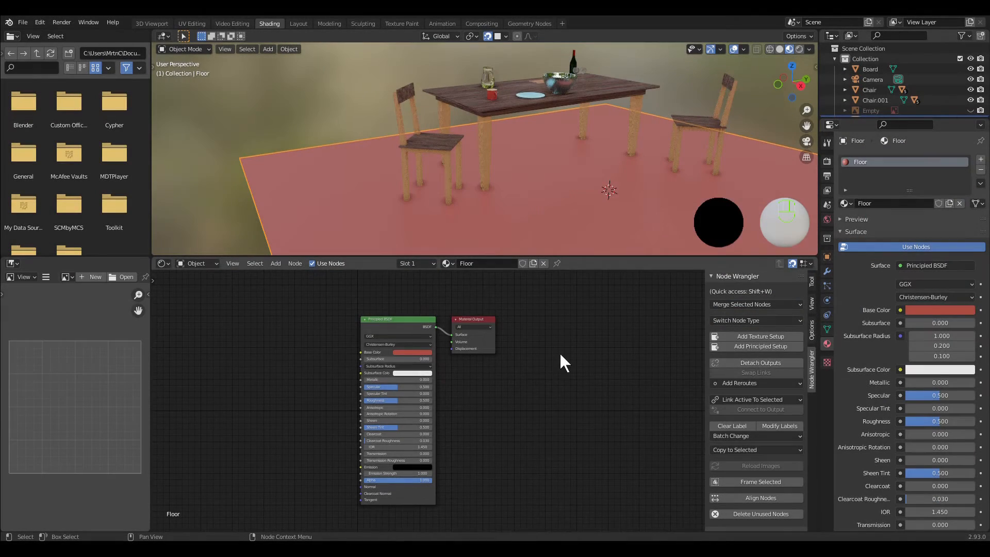
- Add a Brick Texture node before the Principled BSDF and Lazy Connect its Color output to the Base Color
click(276, 263)
mouse_move(296, 324)
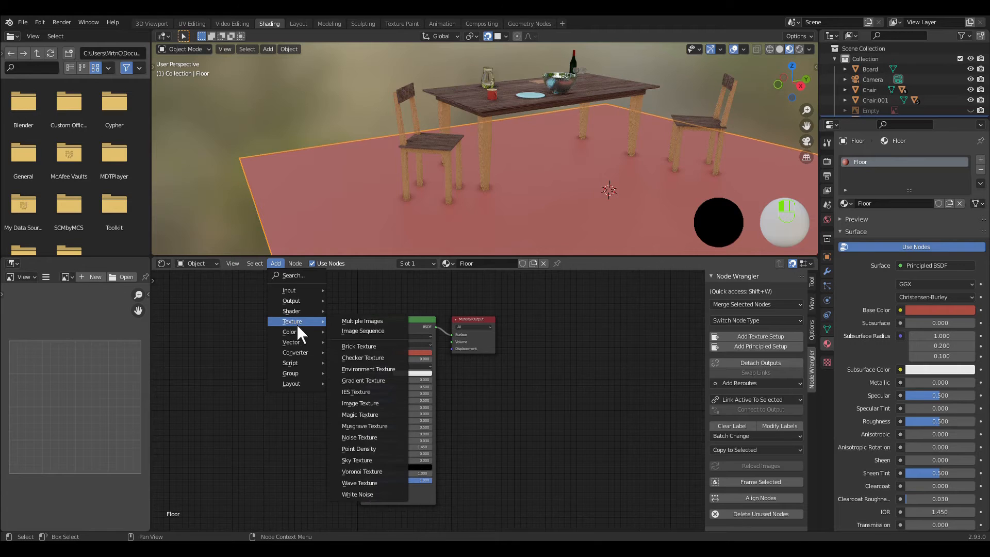
click(369, 347)
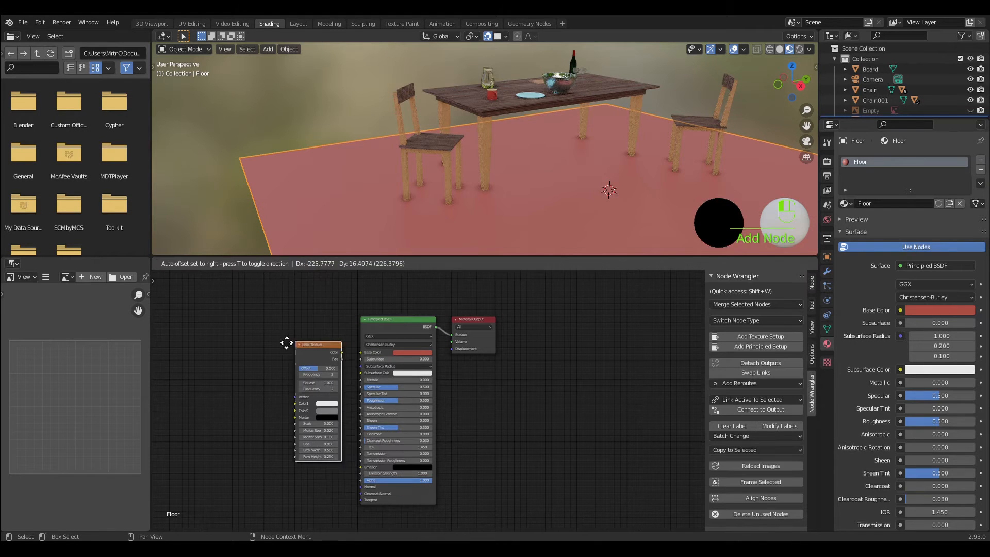
click(290, 348)
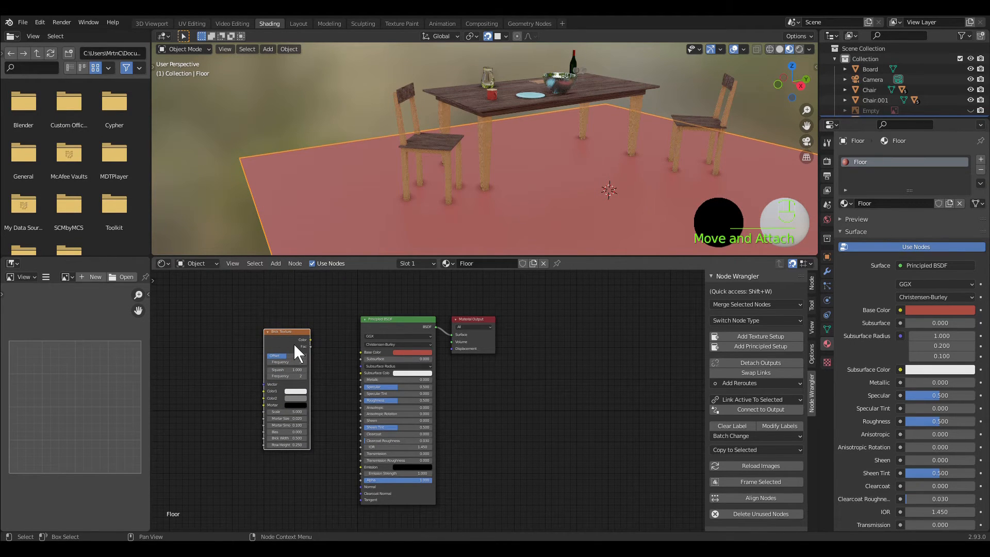
alt+right_drag(293, 343, 393, 348)
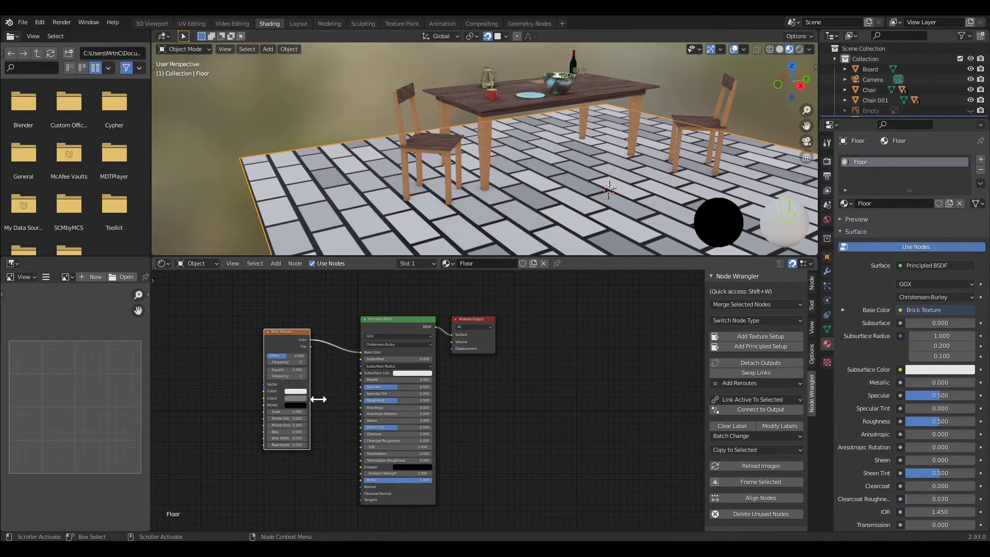
- Set the Brick Texture's Color1 to orange and its Color2 to dark red
click(303, 393)
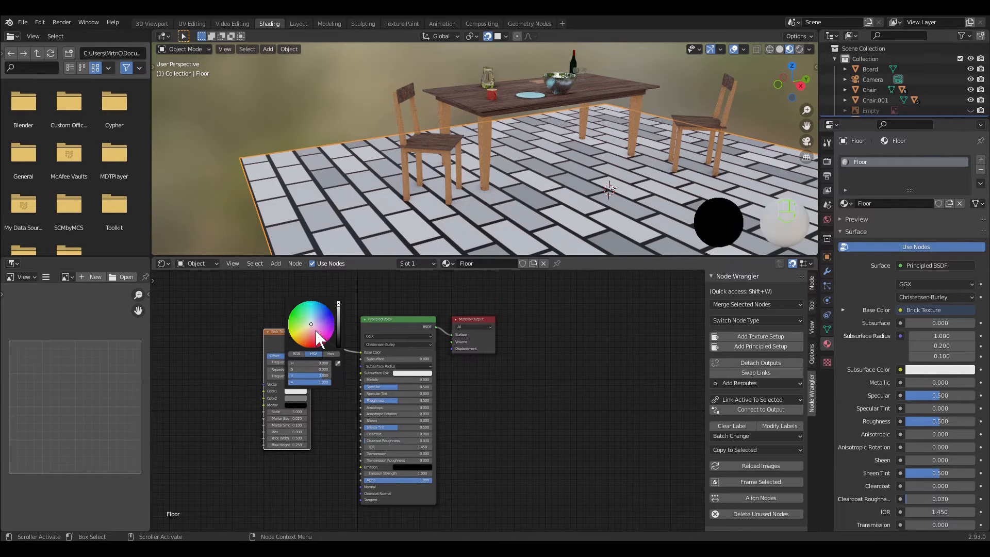
drag(313, 329, 306, 338)
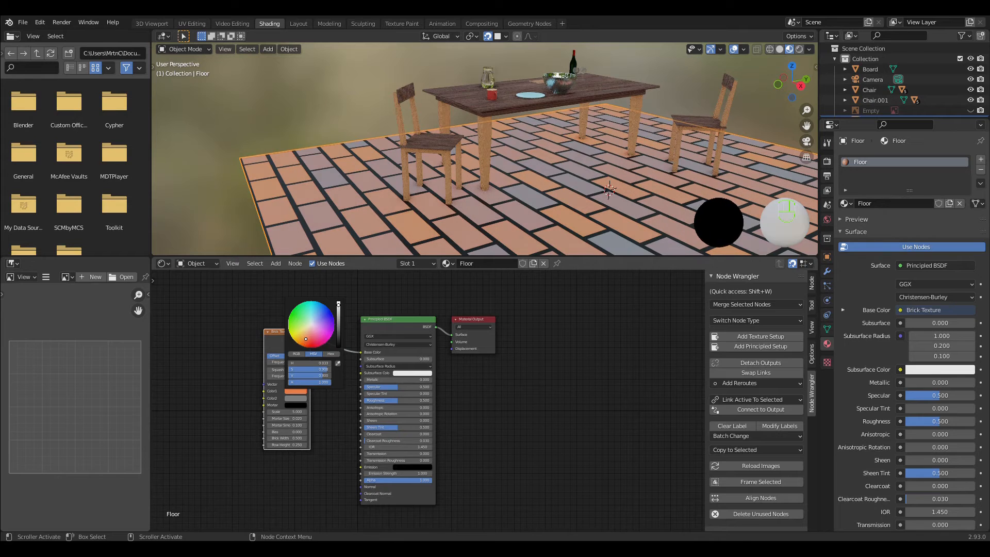
click(302, 399)
mouse_move(314, 334)
mouse_down()
mouse_move(312, 352)
mouse_move(338, 334)
mouse_up()
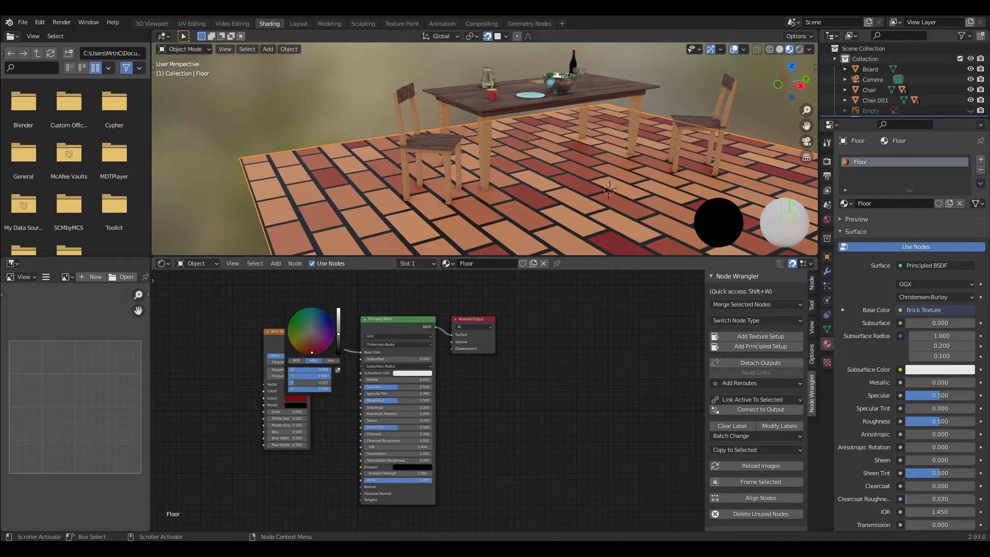
click(345, 413)
- Lighten the Brick Texture's Mortar color to dark grey and set its Scale to about 10
click(297, 407)
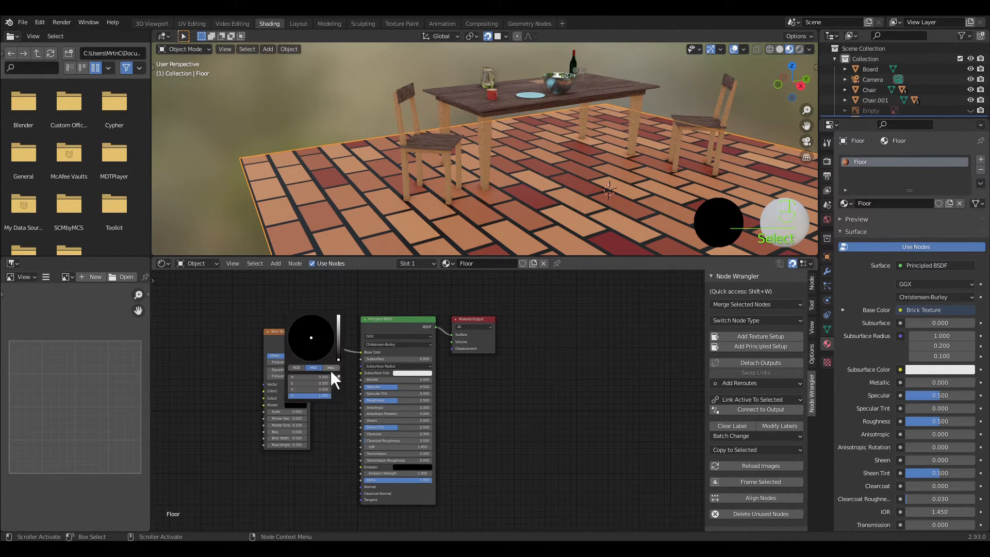
drag(338, 361, 339, 352)
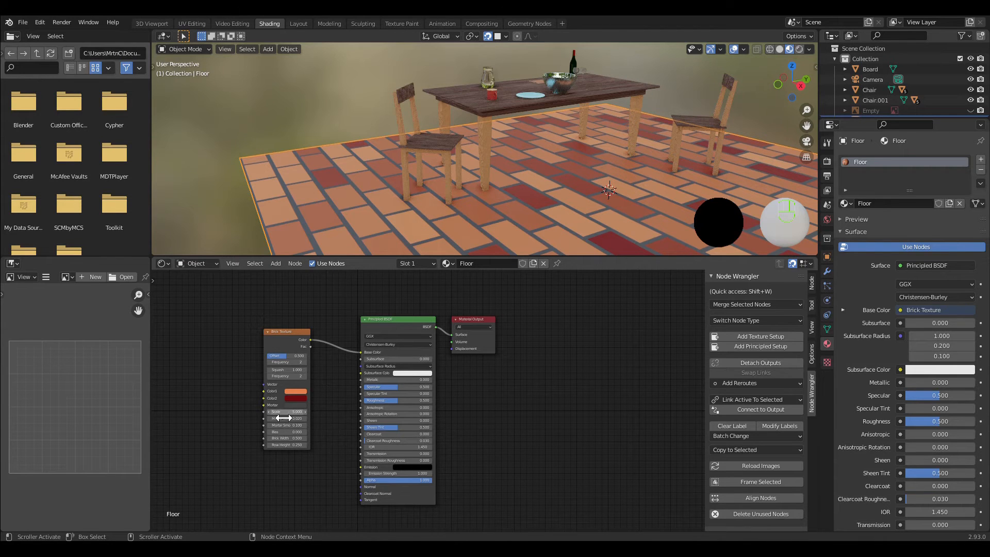
drag(282, 411, 316, 412)
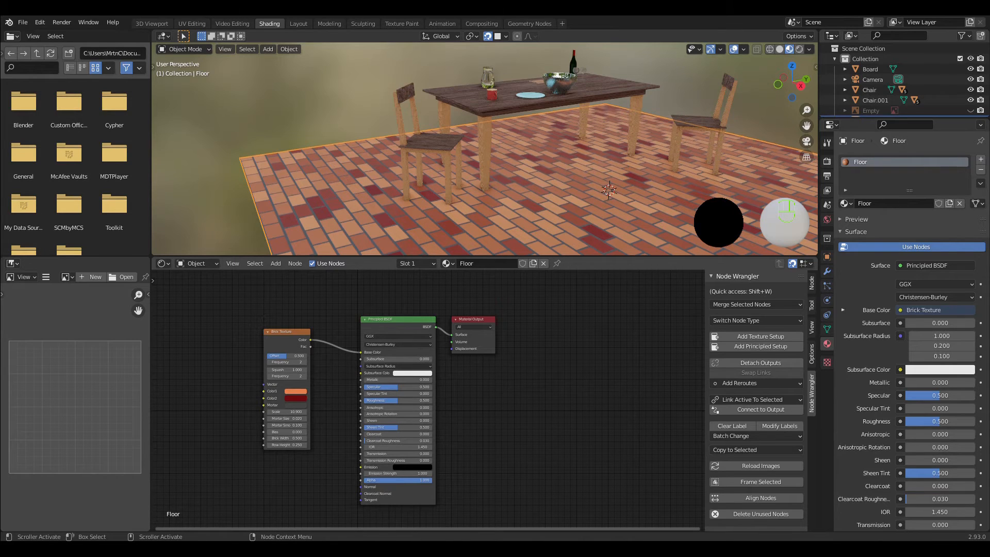
click(334, 416)
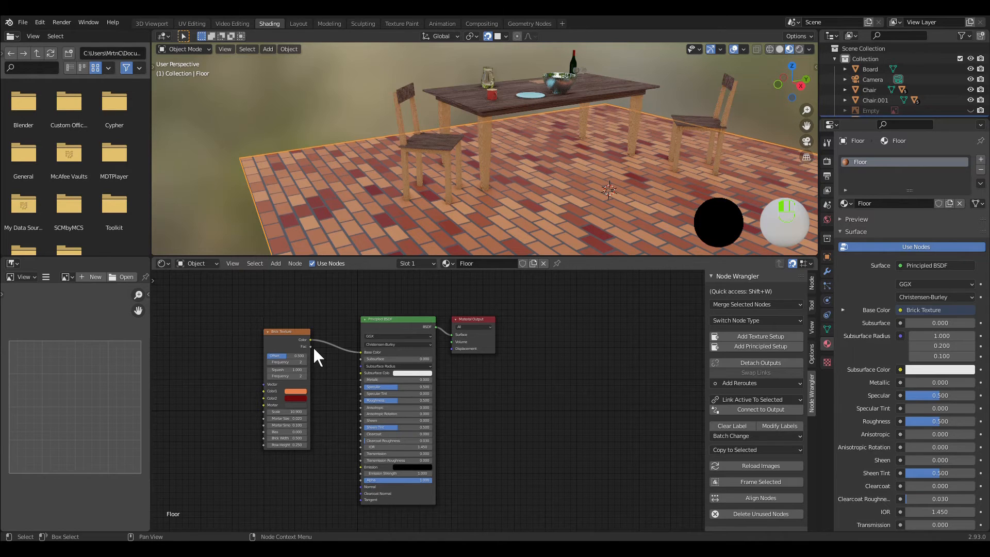
- Link the Brick Texture's Fac output to the Principled BSDF's Base Color and Roughness
drag(312, 346, 361, 355)
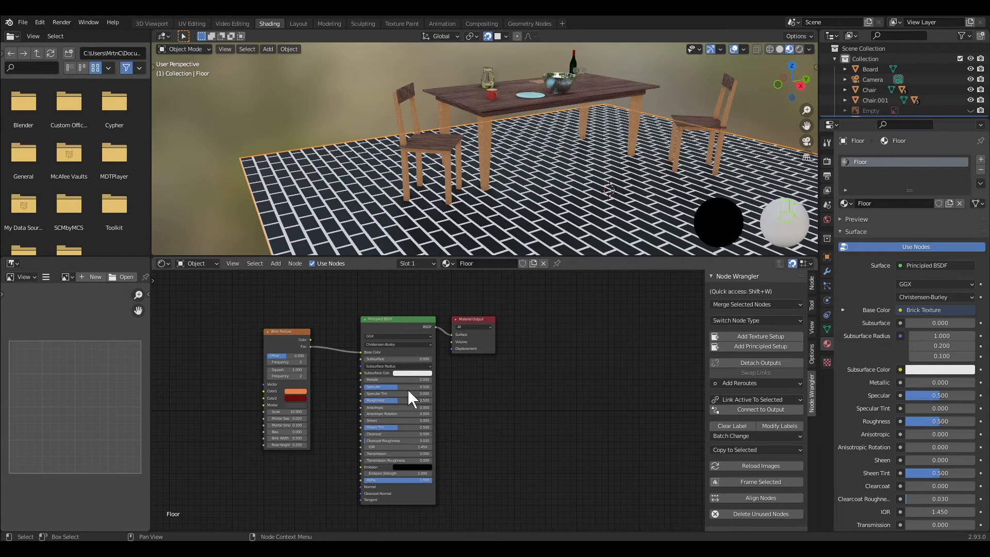
drag(311, 346, 363, 400)
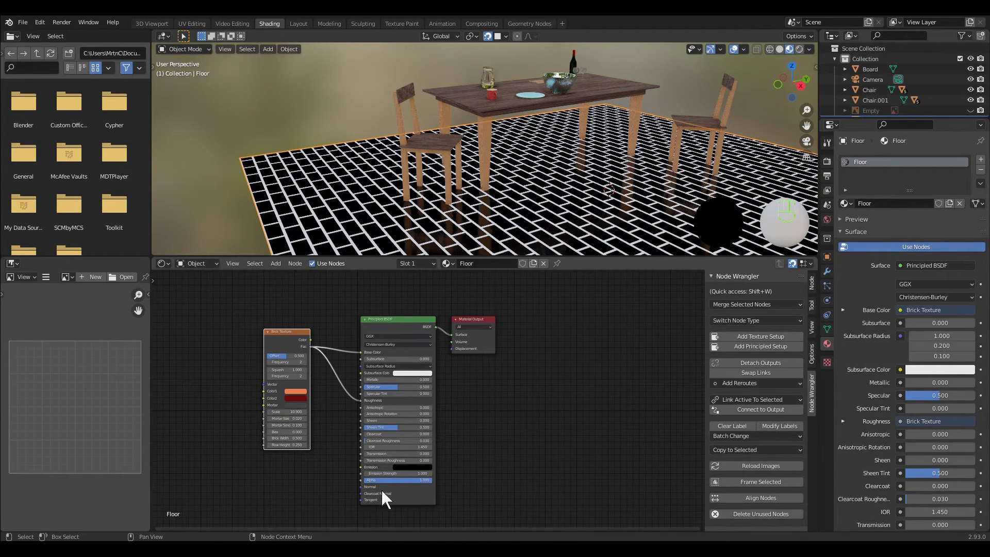
- Move the Brick Texture farther from the Principled BSDF, add a Bump node, and link it to the shader's Normal input
drag(295, 335, 233, 323)
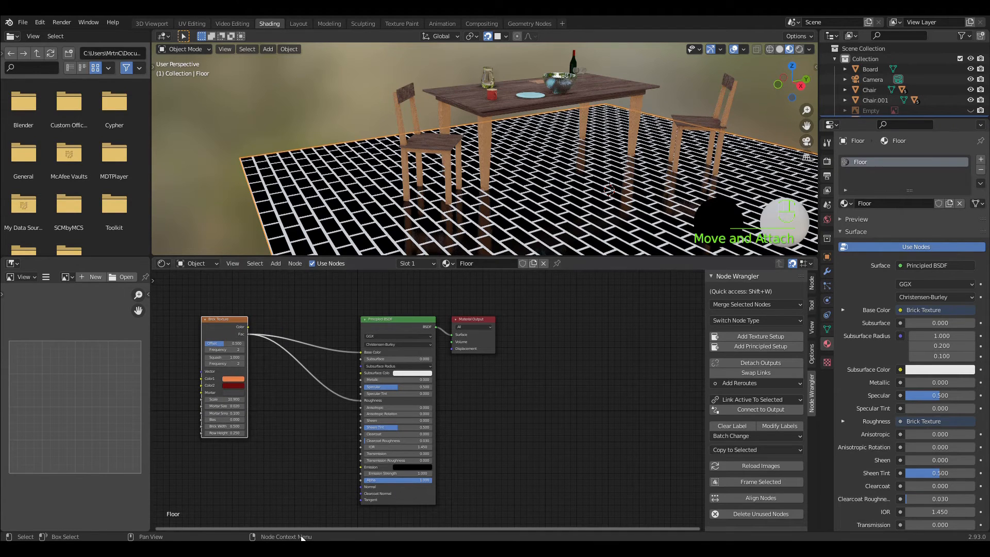
key(a)
click(317, 456)
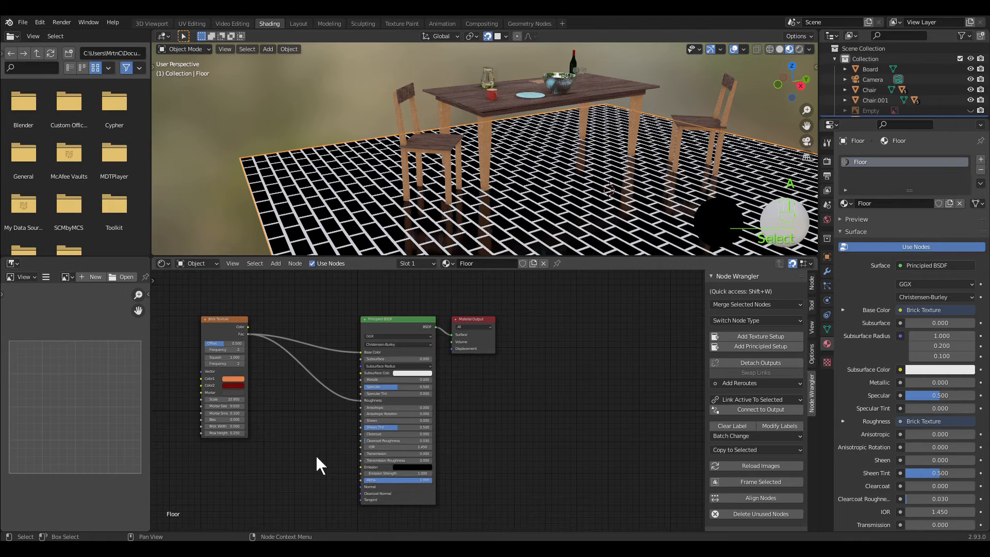
key(q)
click(293, 485)
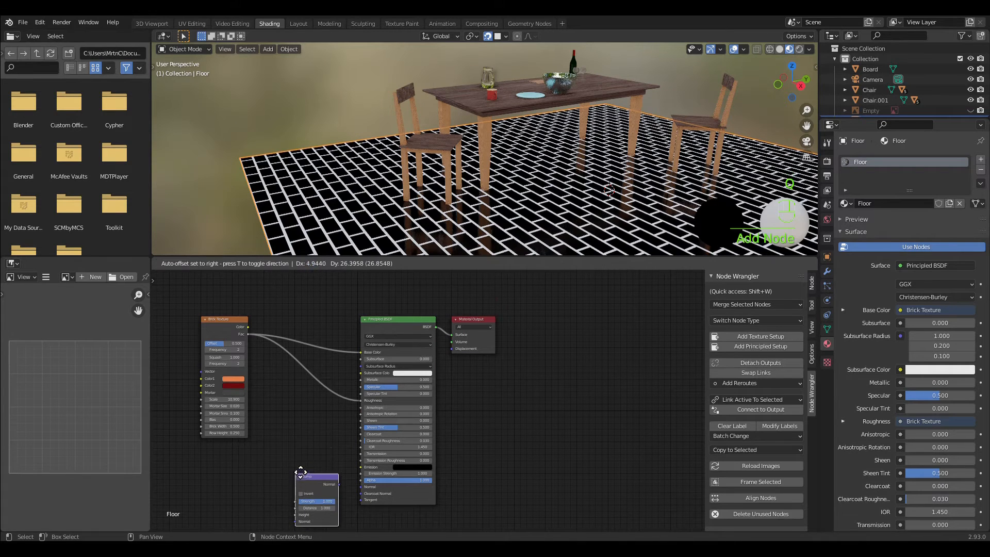
drag(339, 471, 367, 489)
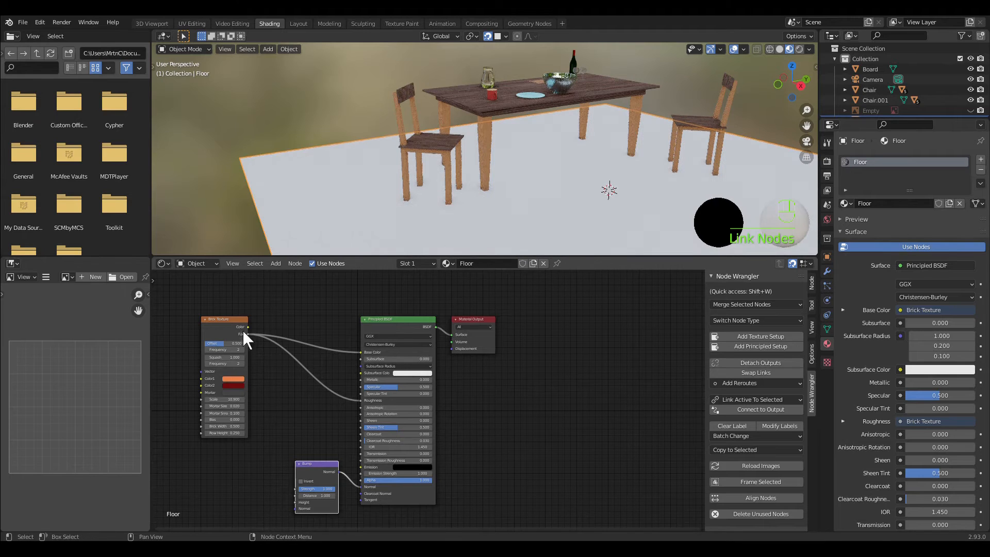
- Link the Brick Texture's Fac output to the Bump's Height and the Material Output's Displacement, and cut all Fac links
drag(249, 337, 301, 505)
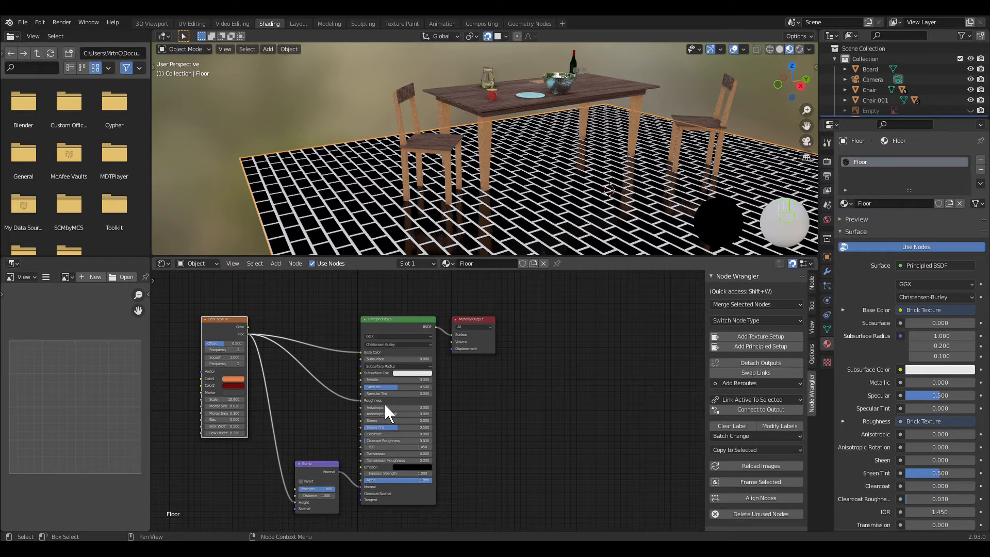
drag(251, 335, 453, 352)
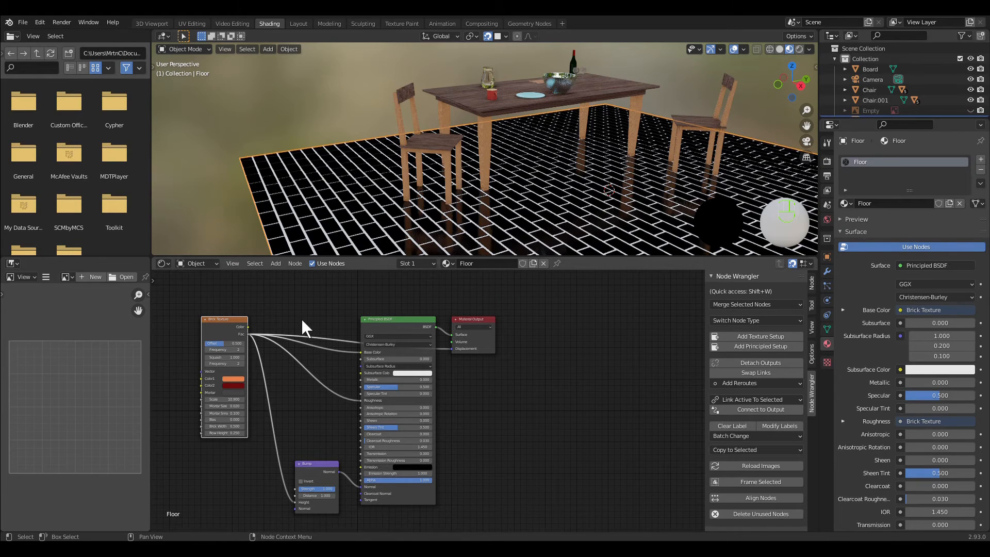
ctrl+right_drag(302, 318, 254, 508)
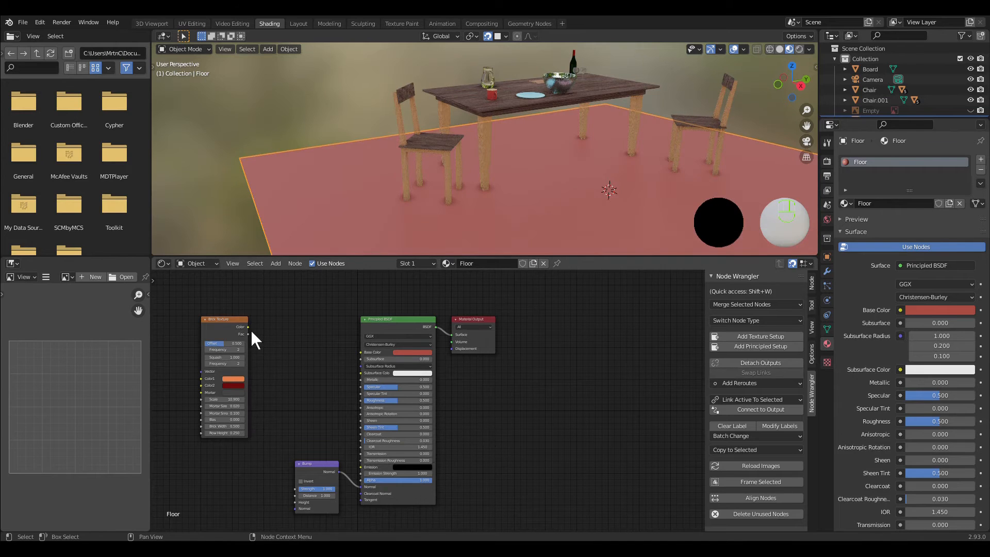
- Link the Brick Texture's Color output to the Base Color and move the node closer to the Principled BSDF
drag(250, 329, 325, 357)
drag(361, 358, 360, 355)
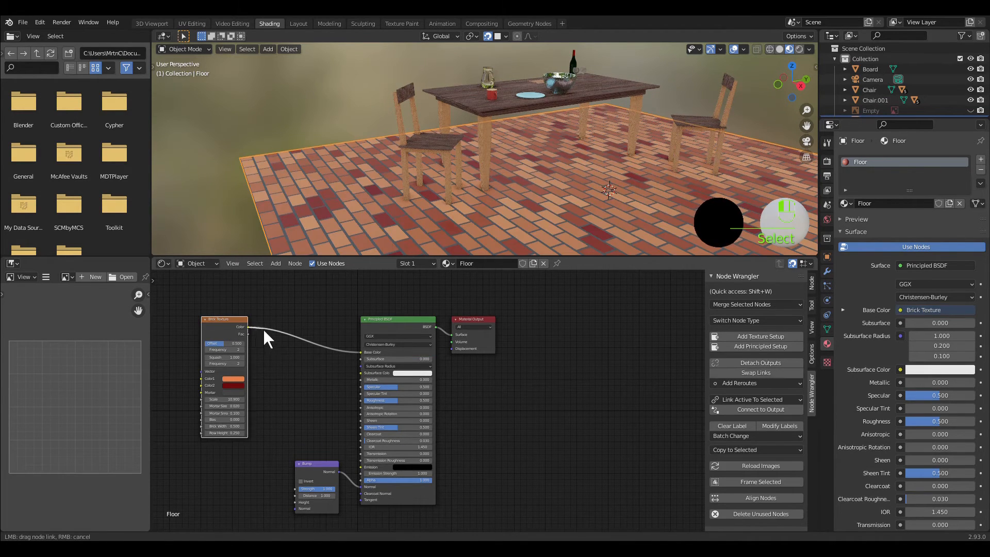
drag(221, 324, 265, 335)
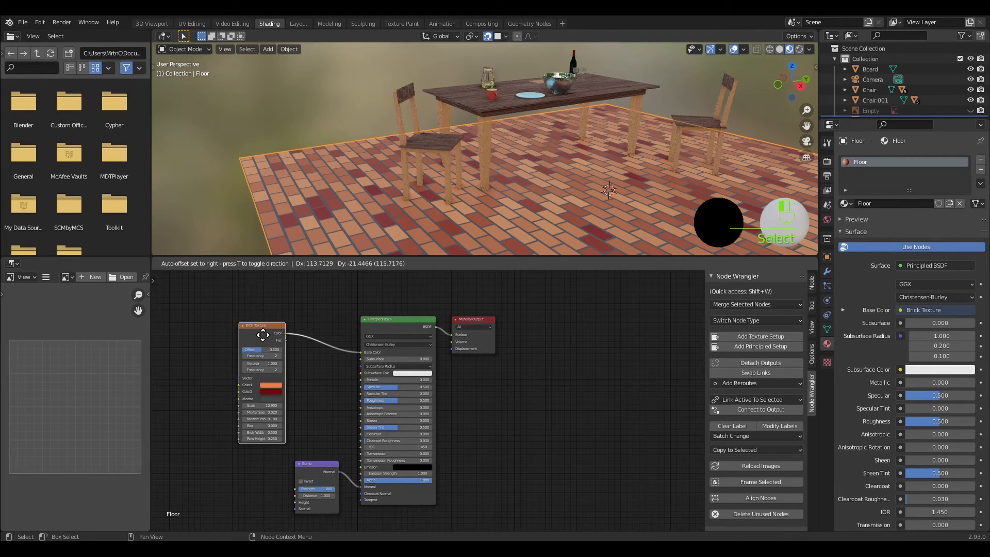
- Add Node Wrangler's texture setup to the Brick Texture and hide the node editor's sidebar
click(771, 338)
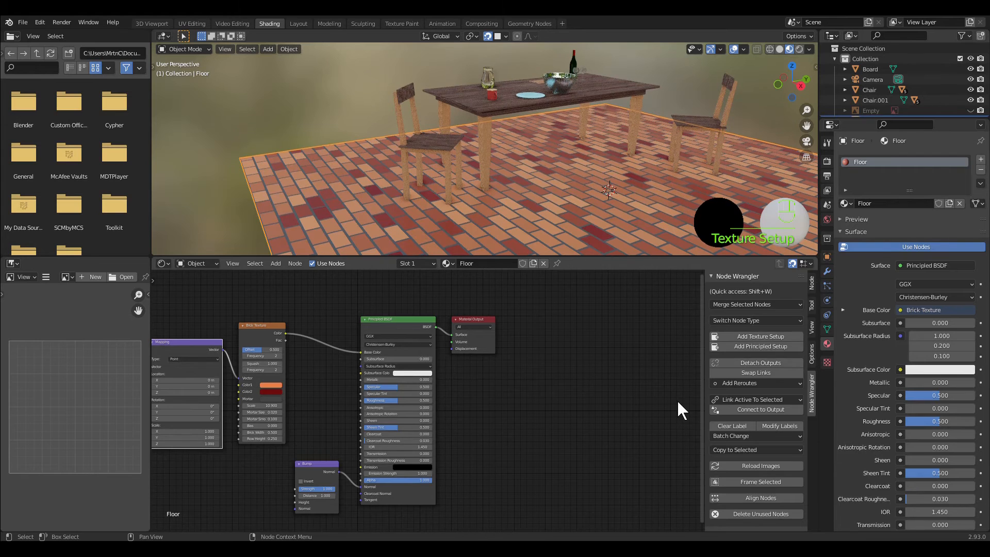
key(n)
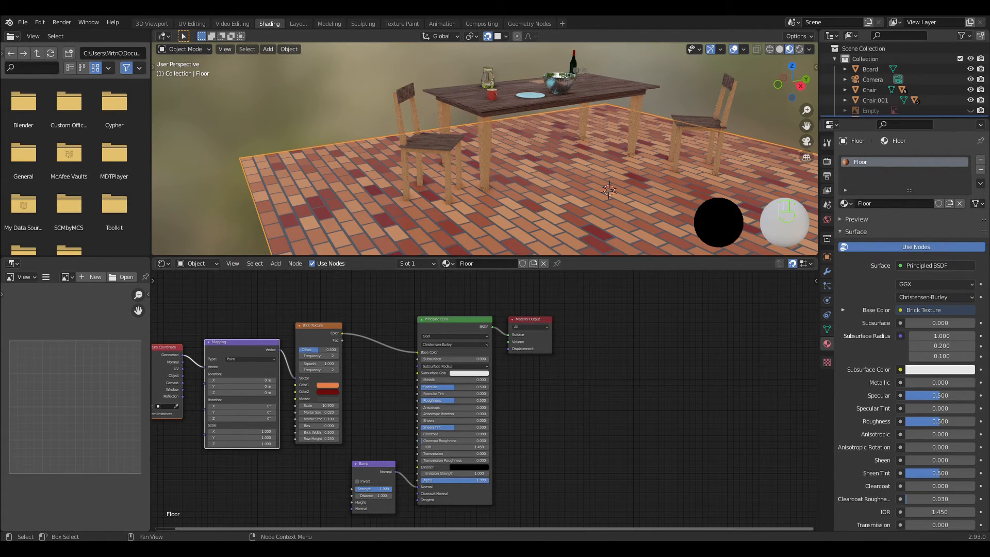
click(264, 443)
text(1.0)
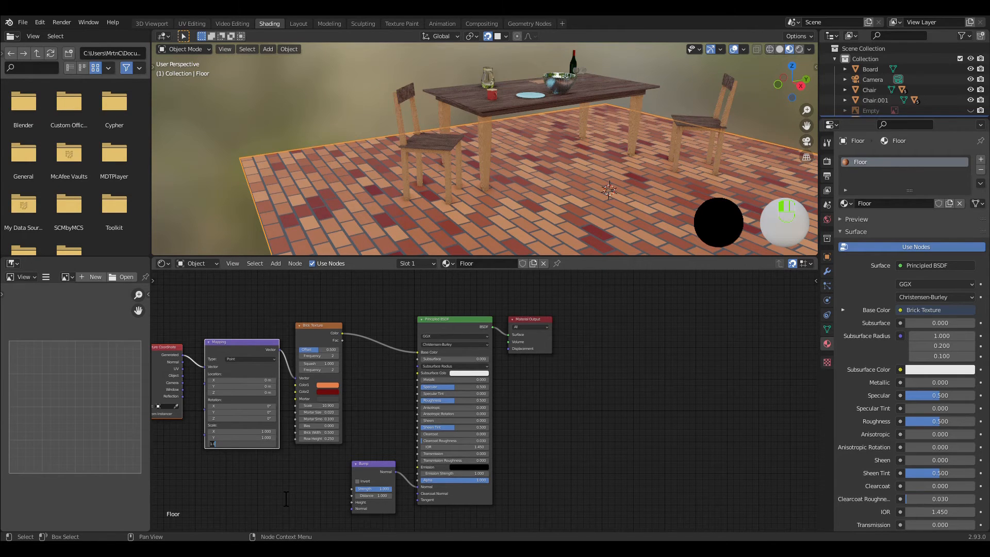
text(90)
key(Escape)
- Set the Mapping node's Z rotation to 90°
click(268, 419)
text(90)
key(Return)
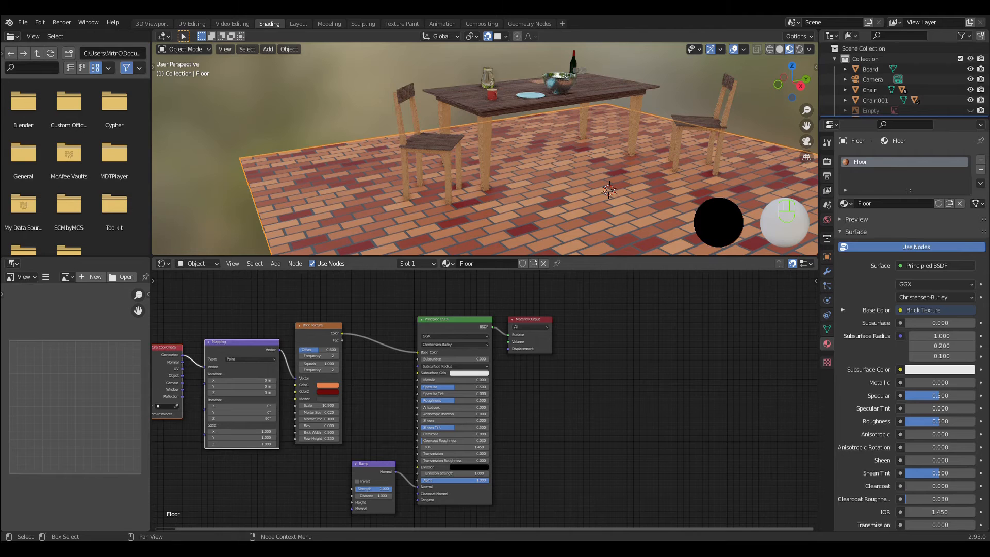
- Add a Noise Texture node below the Brick Texture, next to the Bump node
click(307, 474)
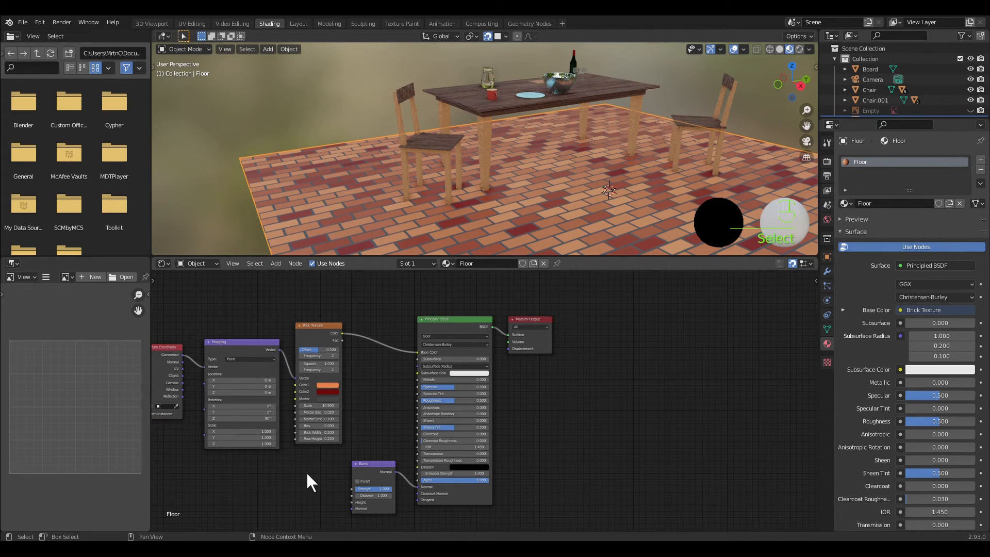
key(q)
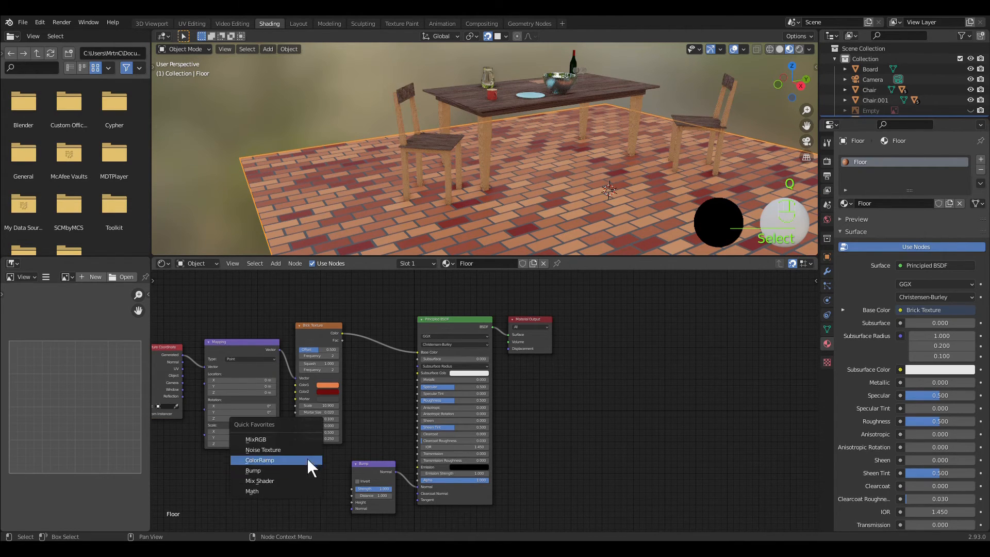
click(308, 450)
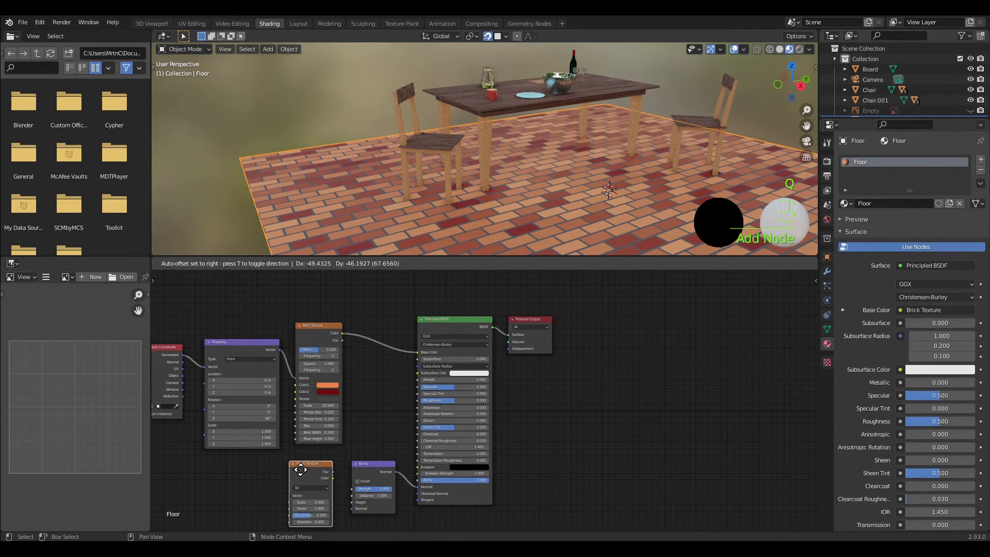
click(279, 473)
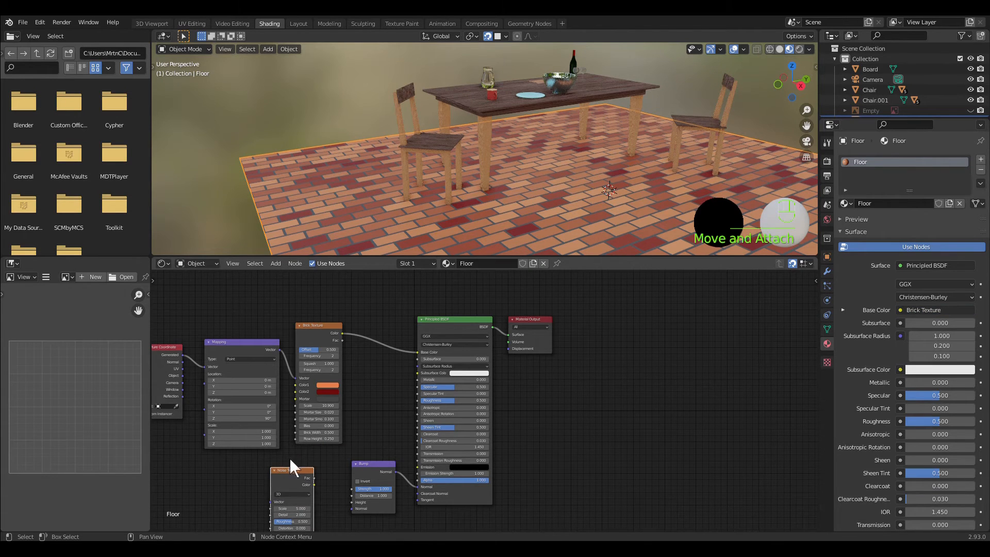
- Align the Brick Texture and Noise Texture by scaling both to 0 along X, and shift the pair slightly towards the Bump node
click(316, 331)
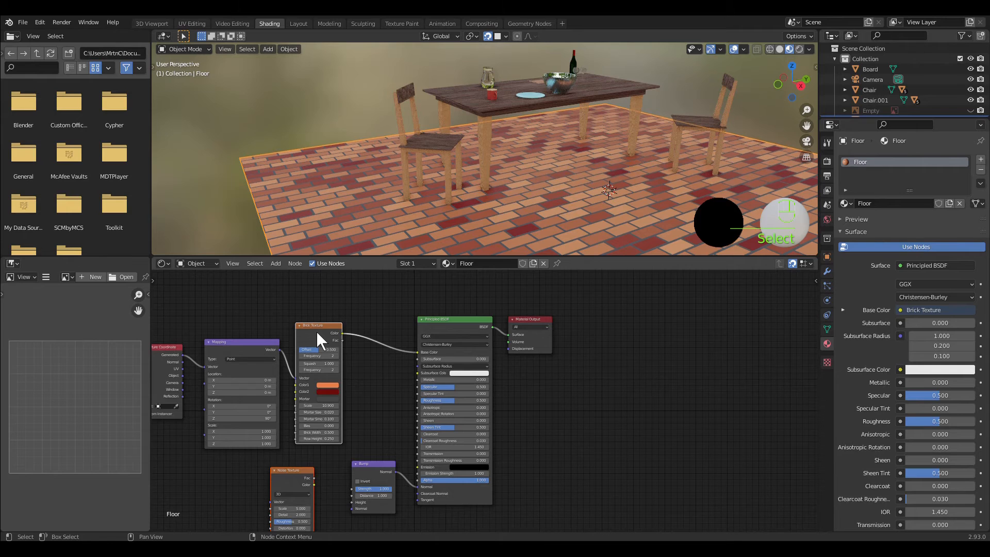
key(s)
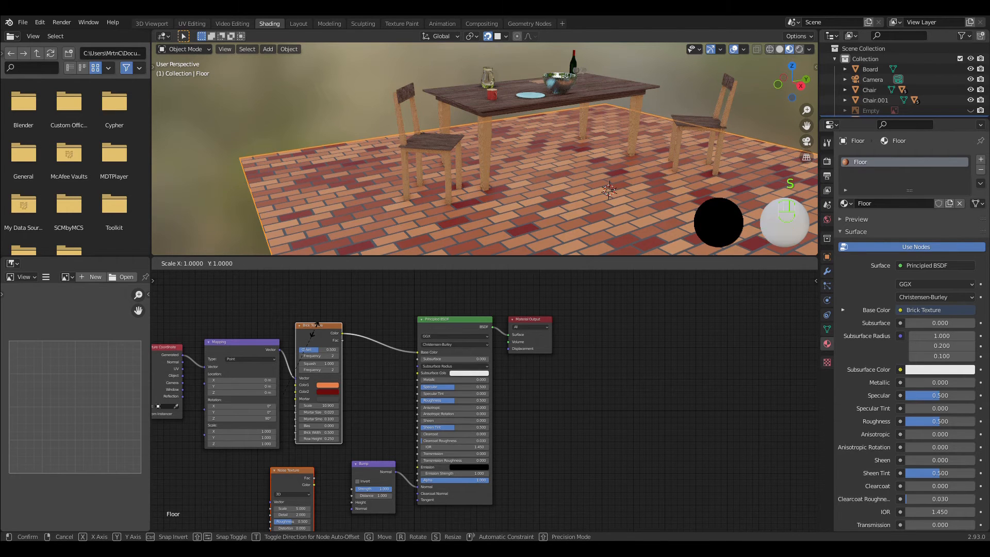
key(x)
key(0)
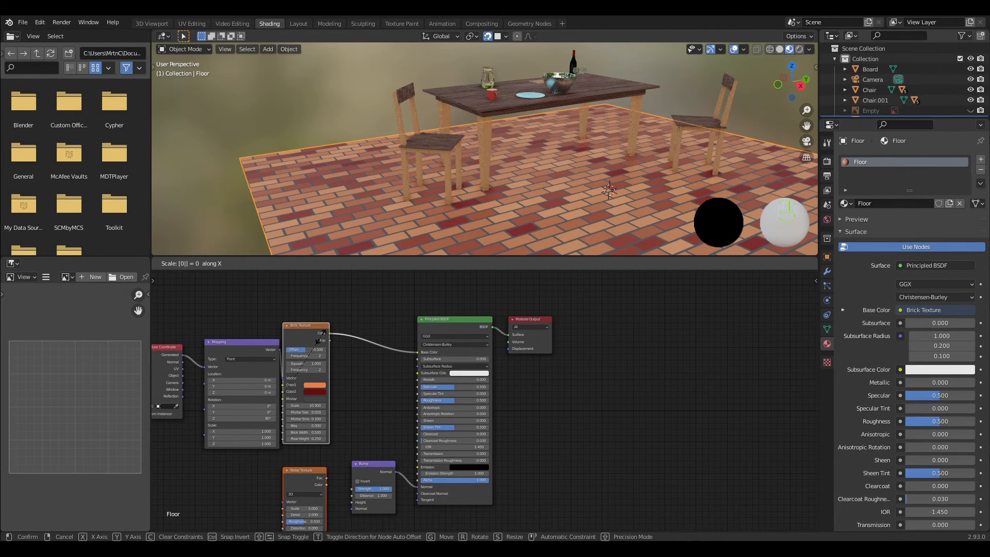
key(Return)
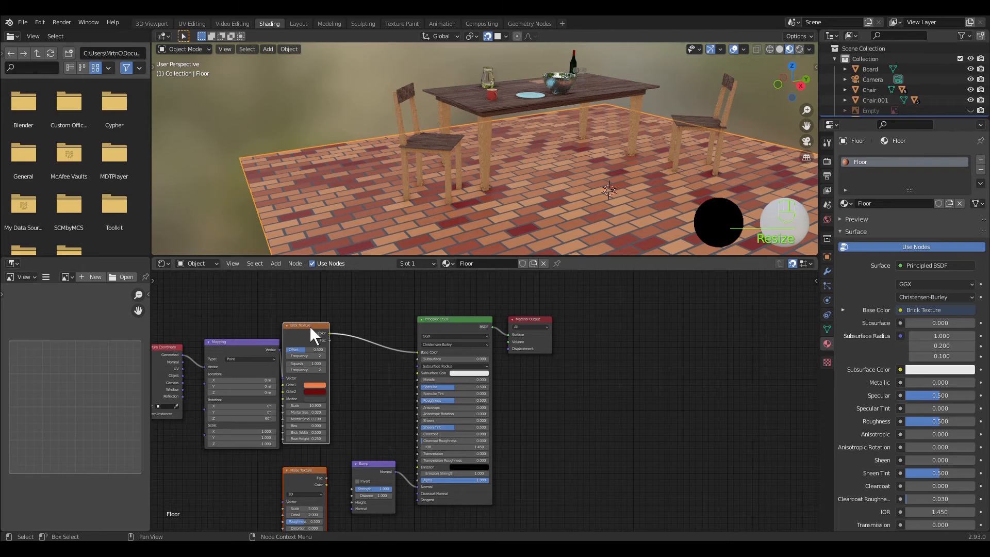
drag(310, 326, 324, 332)
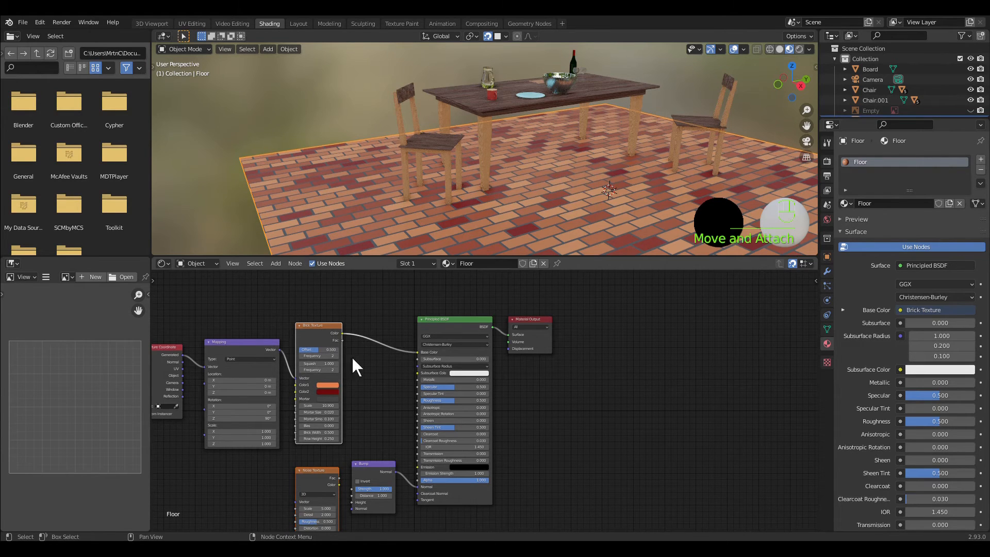
- Move the Principled BSDF and Material Output nodes together away from the texture nodes to make room between them
click(383, 391)
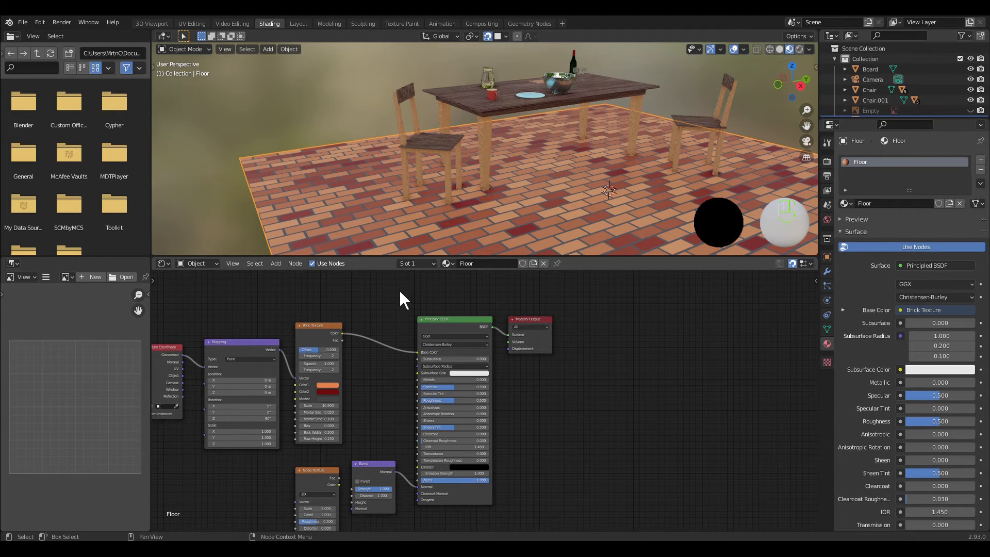
drag(364, 292, 569, 518)
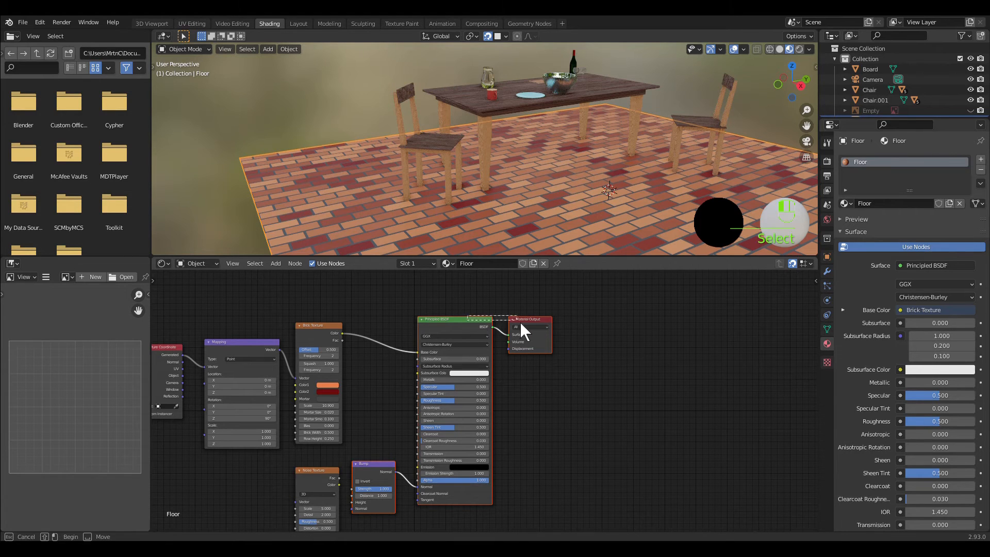
drag(471, 320, 587, 316)
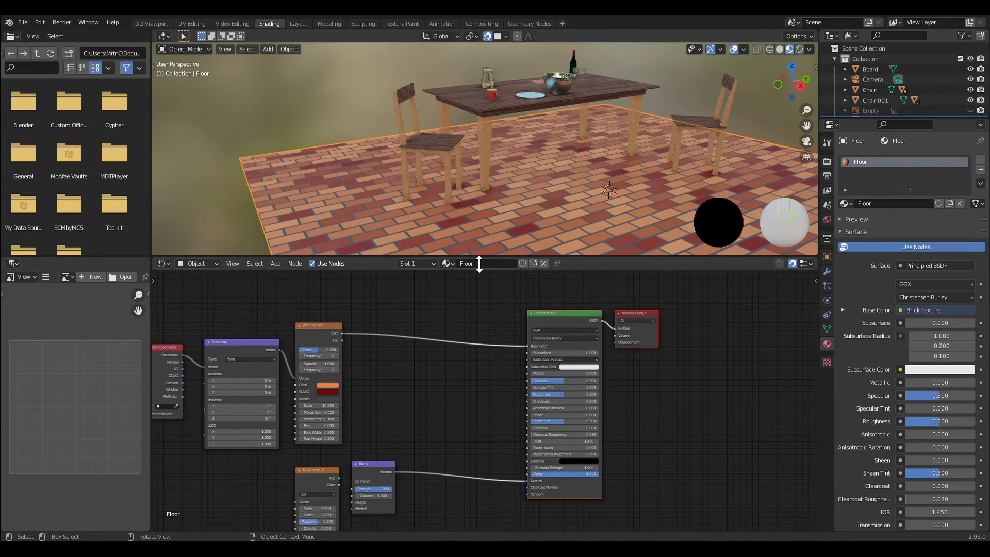
- Enlarge the shader editor over the 3D viewport and image editor areas, and move the Bump node close to the Principled BSDF
drag(479, 263, 478, 206)
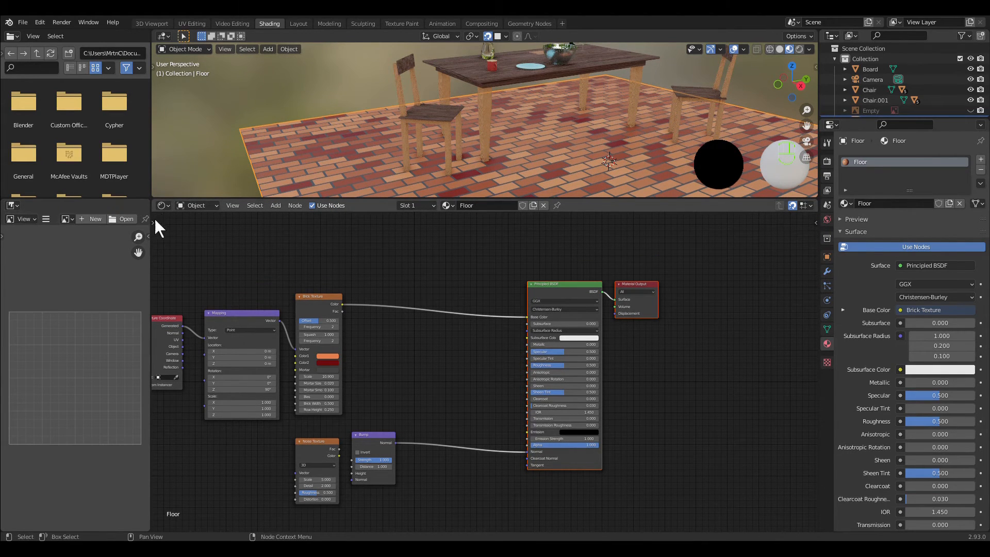
drag(157, 207, 136, 209)
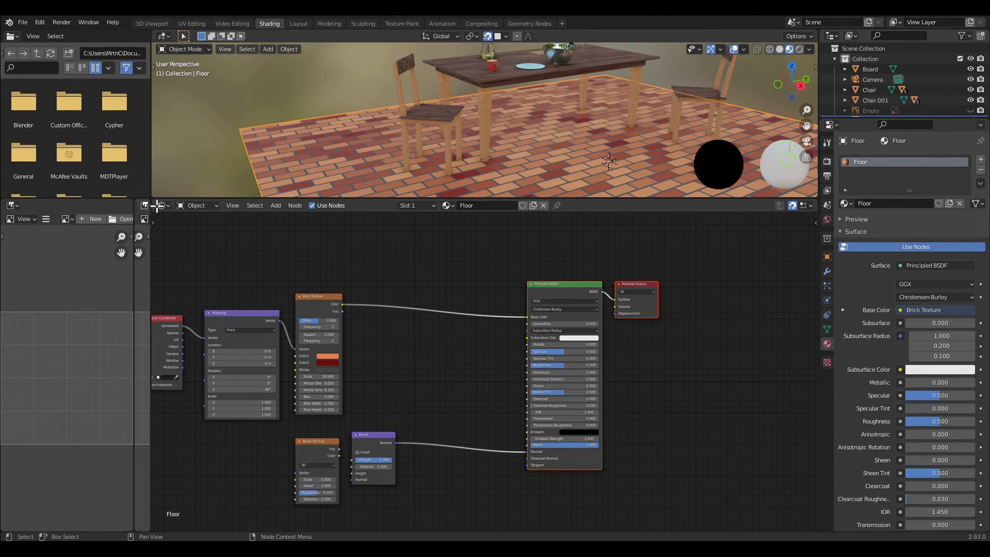
click(165, 228)
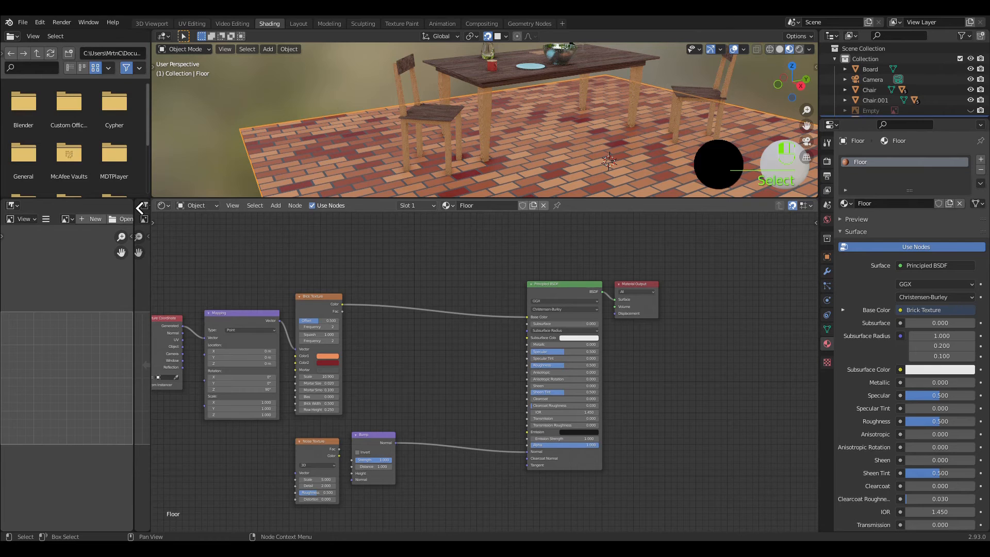
drag(139, 208, 122, 202)
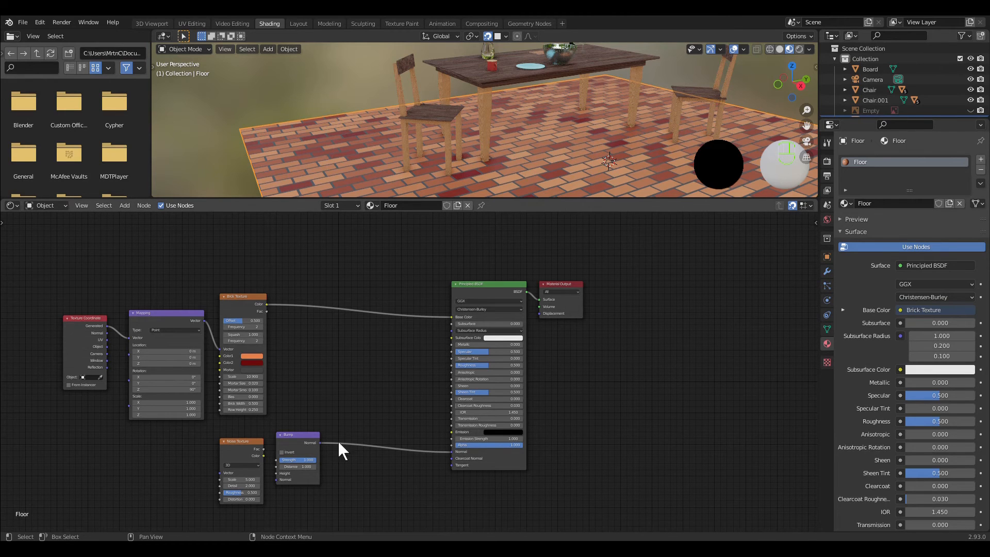
drag(305, 435, 408, 444)
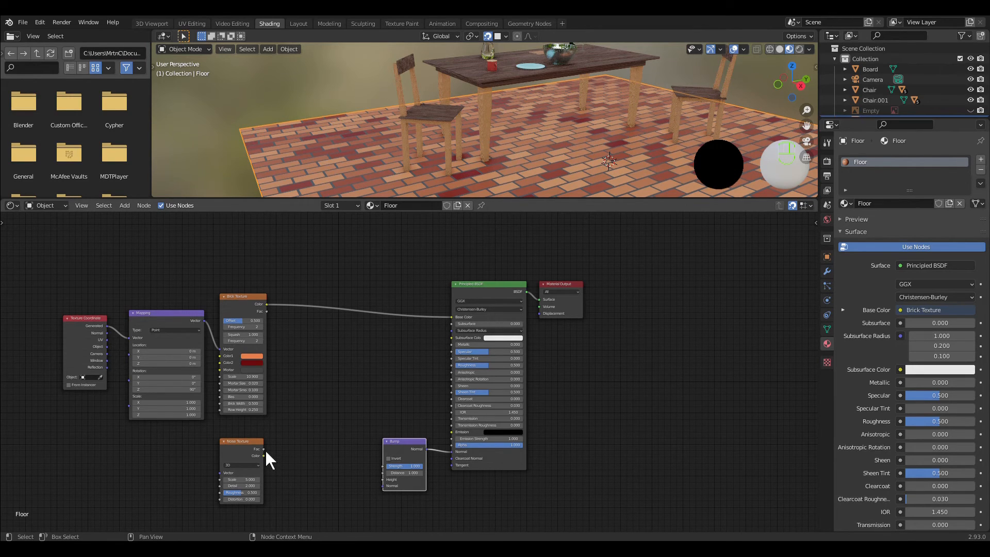
- Try the Noise Texture's Fac output as the Principled BSDF's Base Color and cut that link
drag(265, 450, 456, 318)
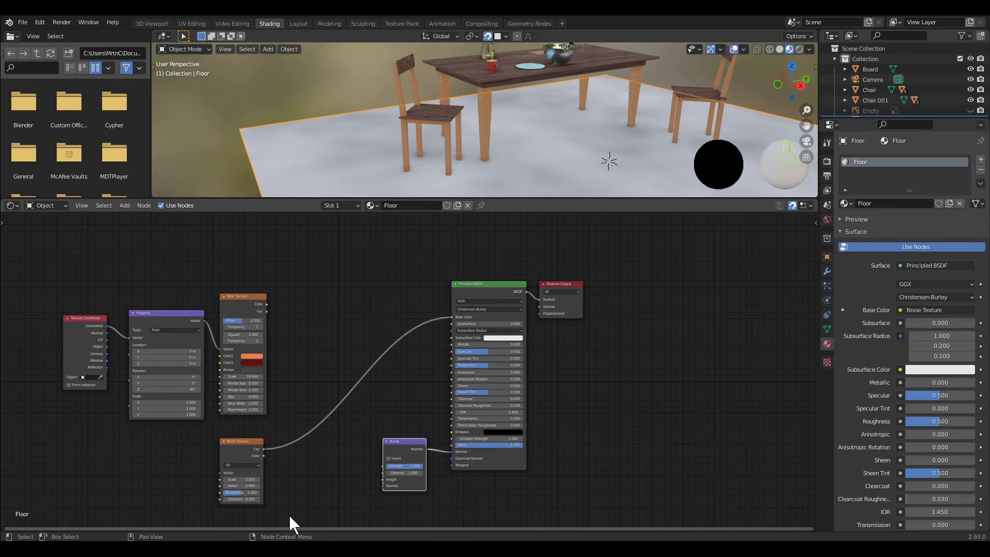
click(236, 309)
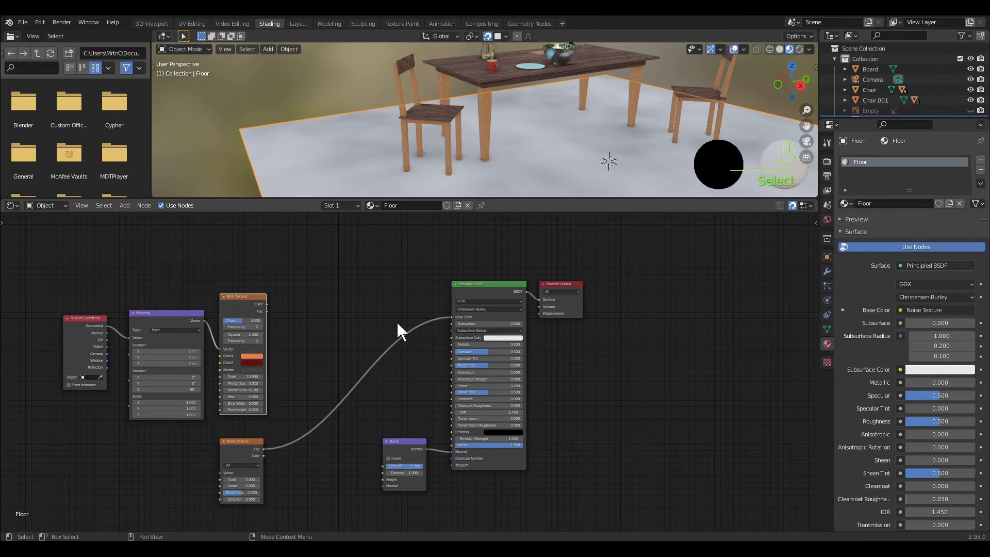
drag(395, 317, 419, 374)
ctrl+right_drag(396, 317, 411, 375)
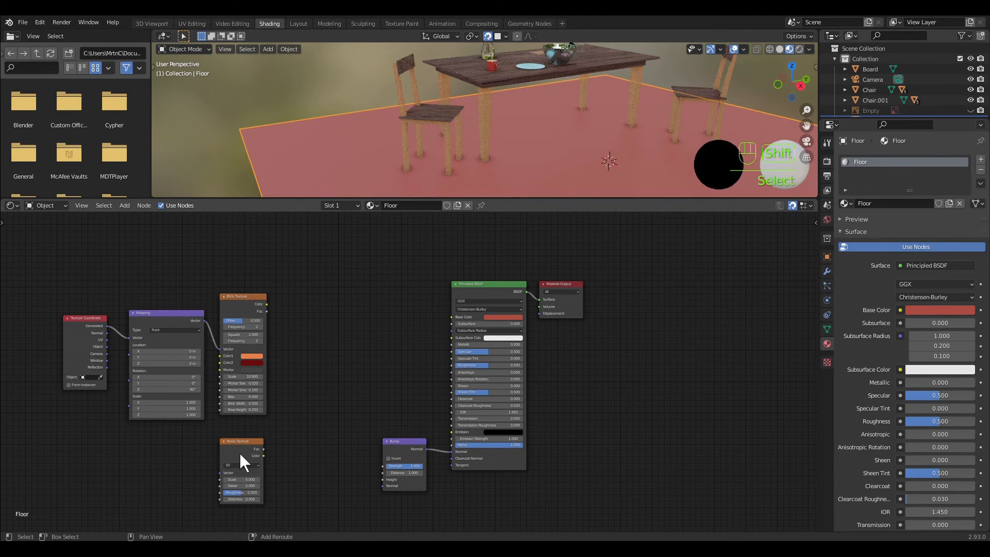
- Merge the Noise Texture and Brick Texture into a Mix node, expand it and place it between the textures and the Principled BSDF
click(239, 453)
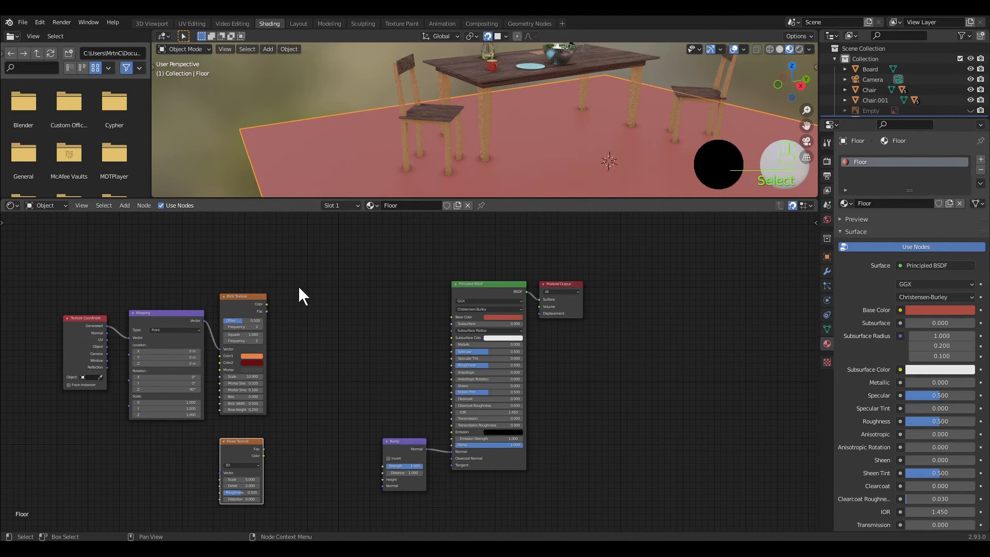
shift+click(243, 306)
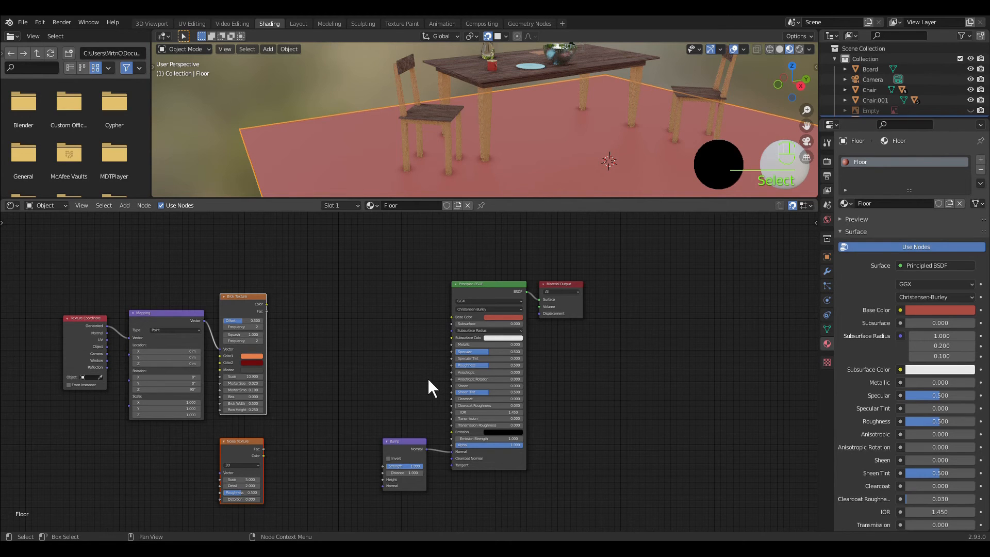
key(ctrl+0)
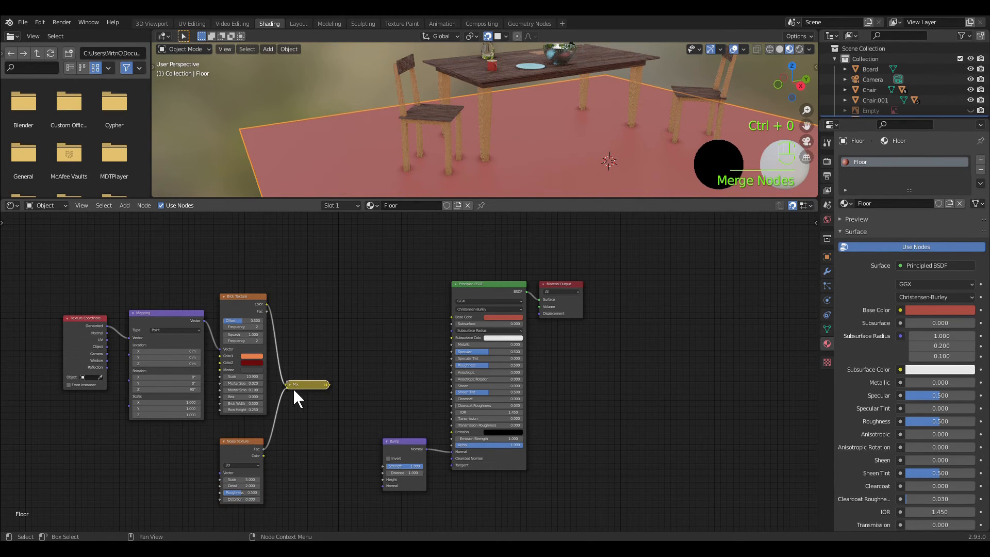
key(h)
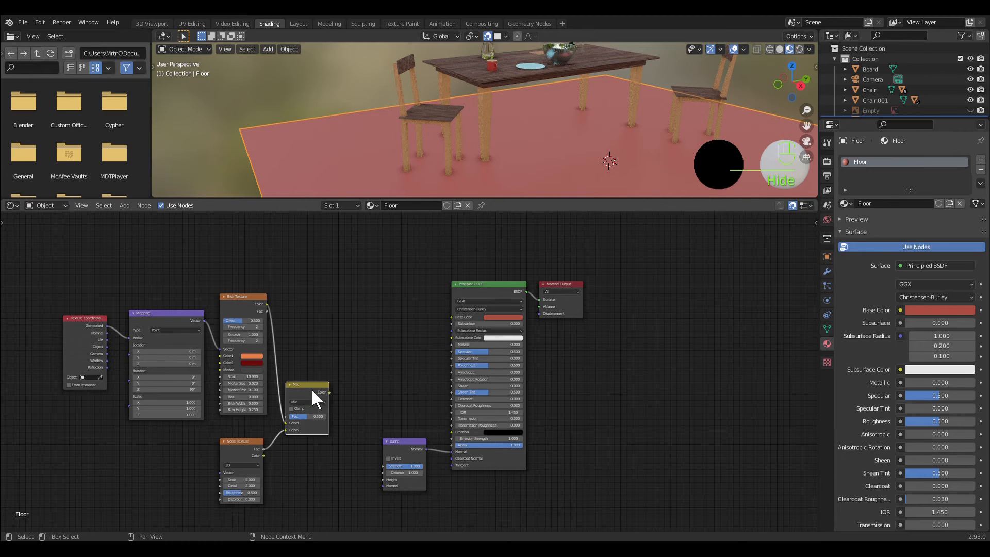
drag(311, 387, 347, 372)
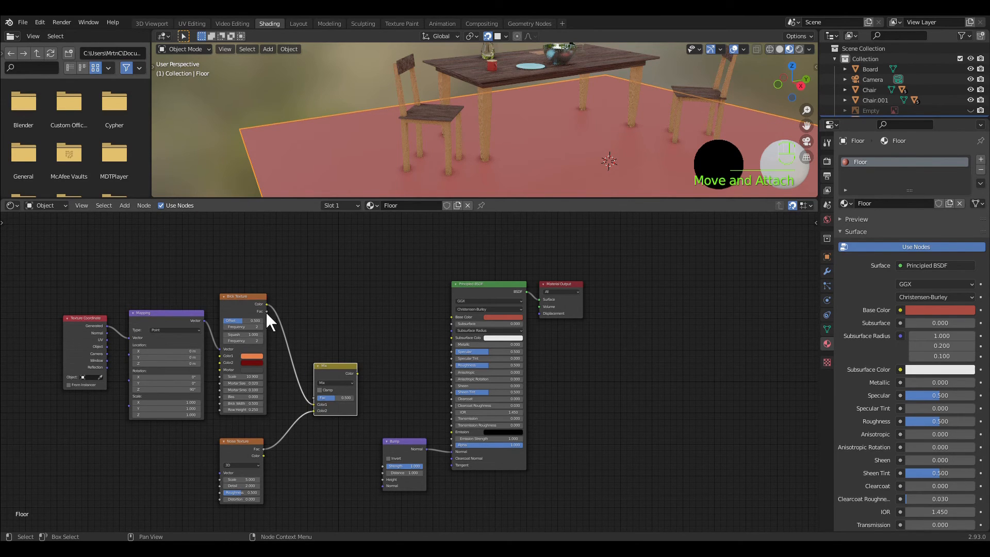
- Rewire the nodes with Brick Texture Fac to the Mix's Color1, Mix Color to Roughness, and Brick Texture Color to Base Color
drag(267, 312, 311, 400)
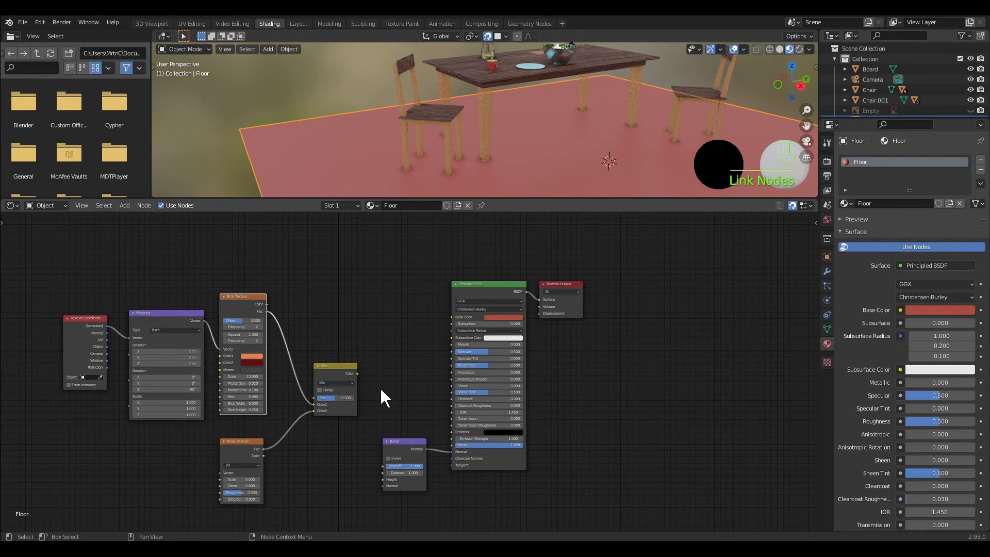
drag(359, 373, 454, 320)
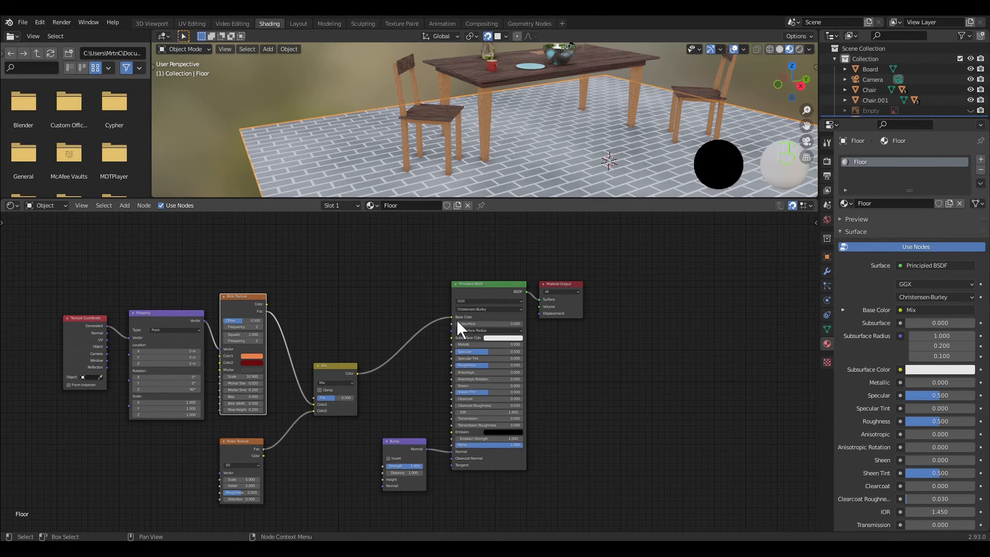
drag(453, 317, 451, 366)
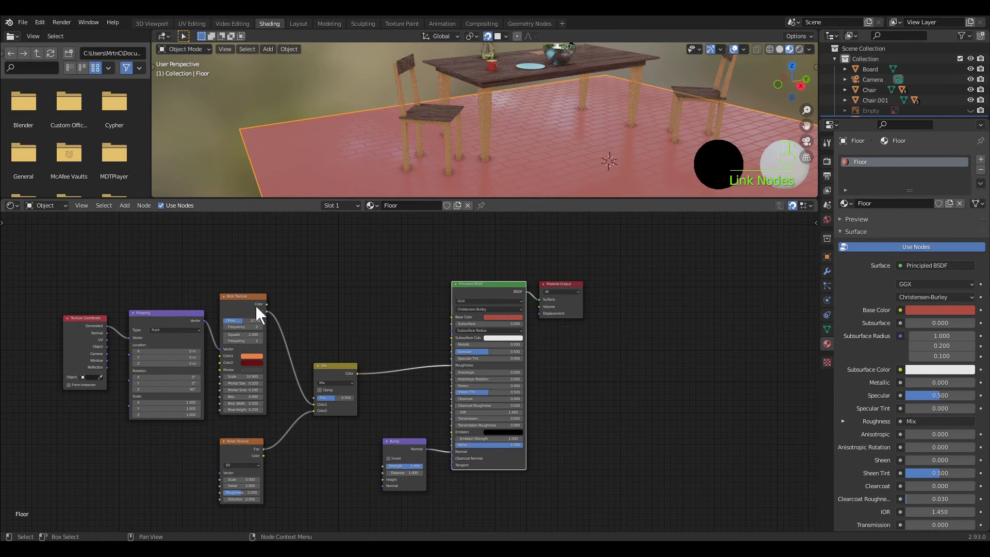
alt+right_drag(256, 304, 476, 289)
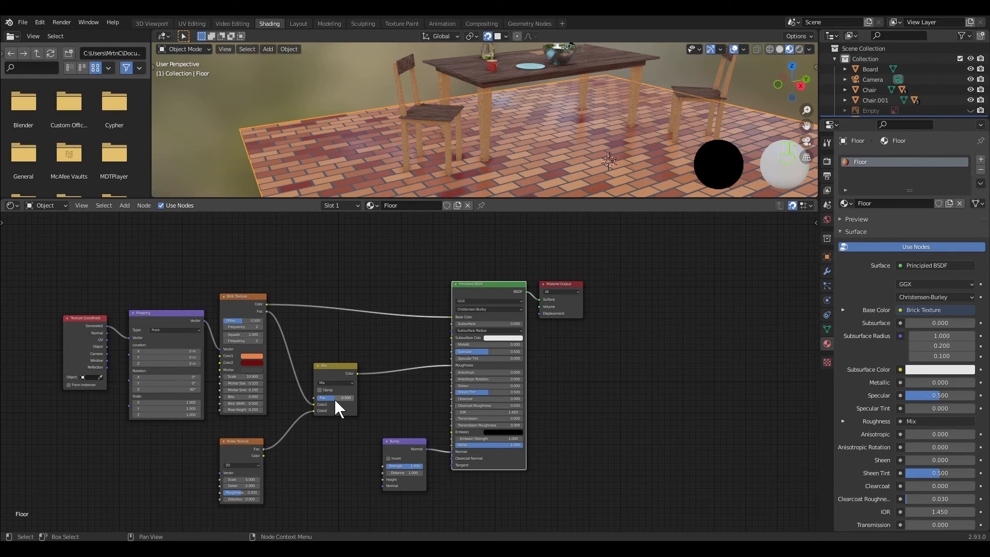
- Try the Mix node's Fac at 0 and 1, and set it to about 0.417
drag(336, 398, 316, 397)
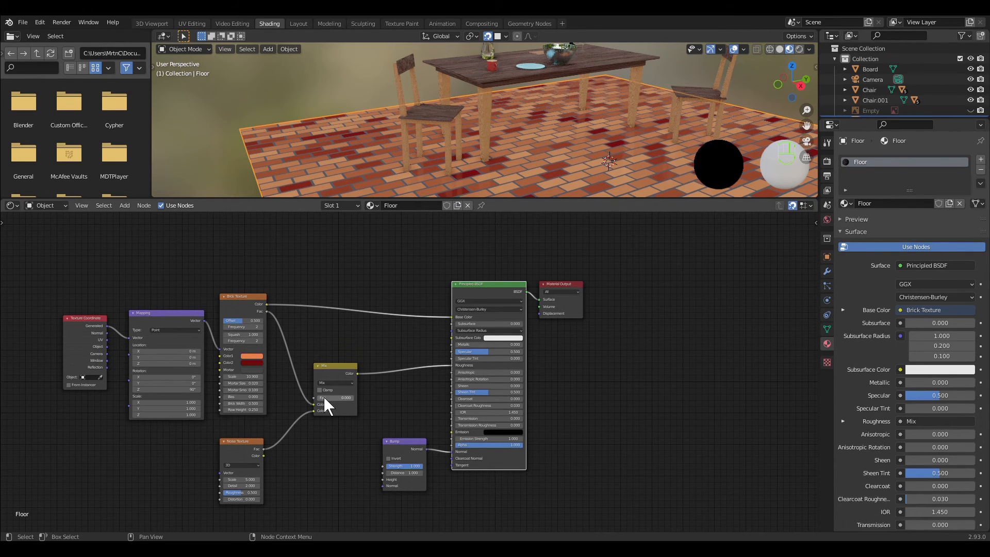
drag(322, 397, 355, 397)
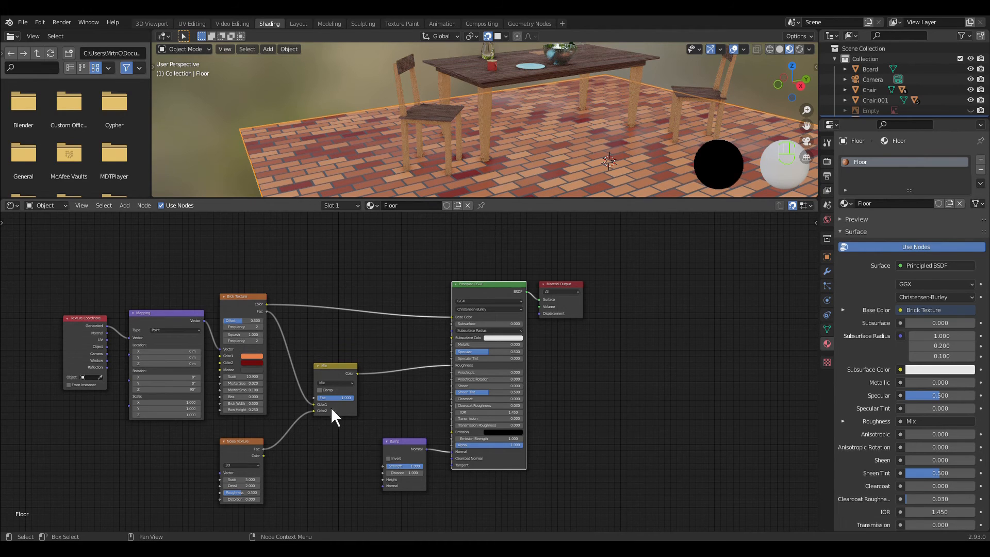
drag(340, 397, 320, 397)
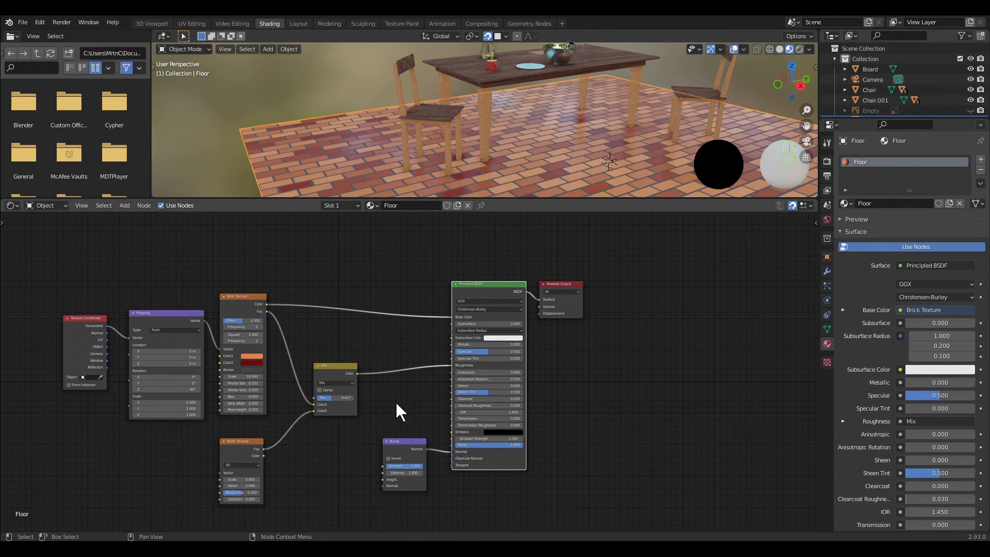
- Set the Noise Texture's Scale to 16 and Roughness to about 0.317, raise its Distortion, and link the Mix's Color to the Displacement
drag(248, 474, 252, 499)
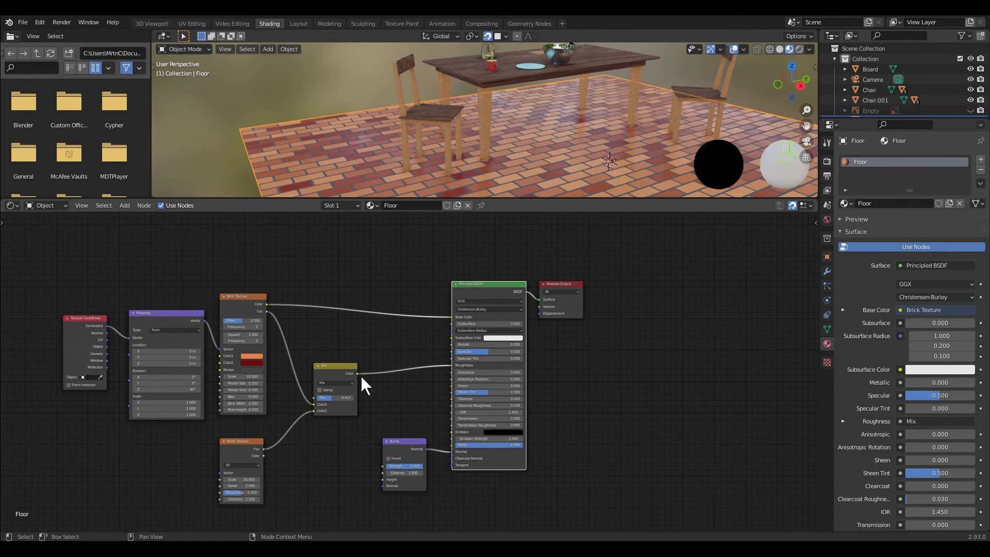
drag(361, 375, 542, 315)
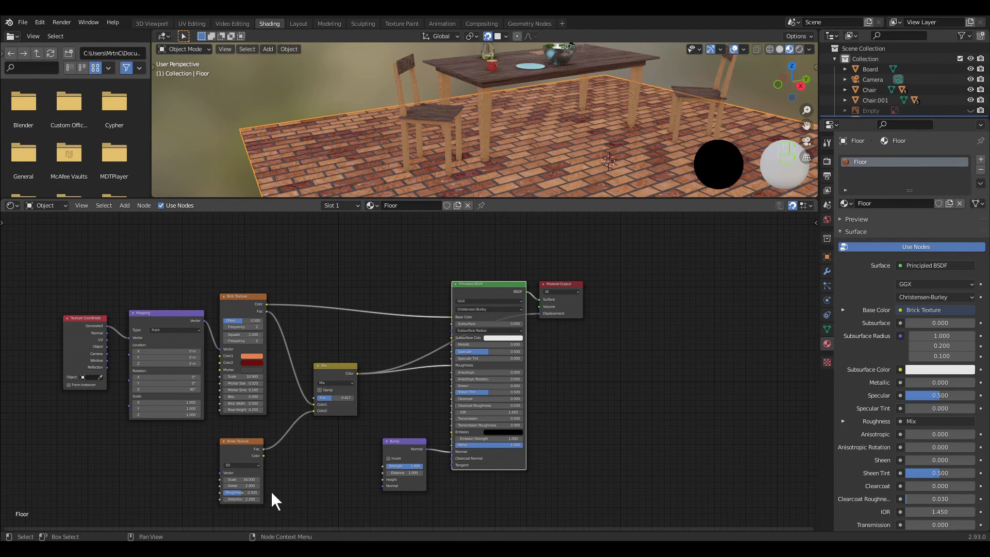
drag(242, 492, 235, 492)
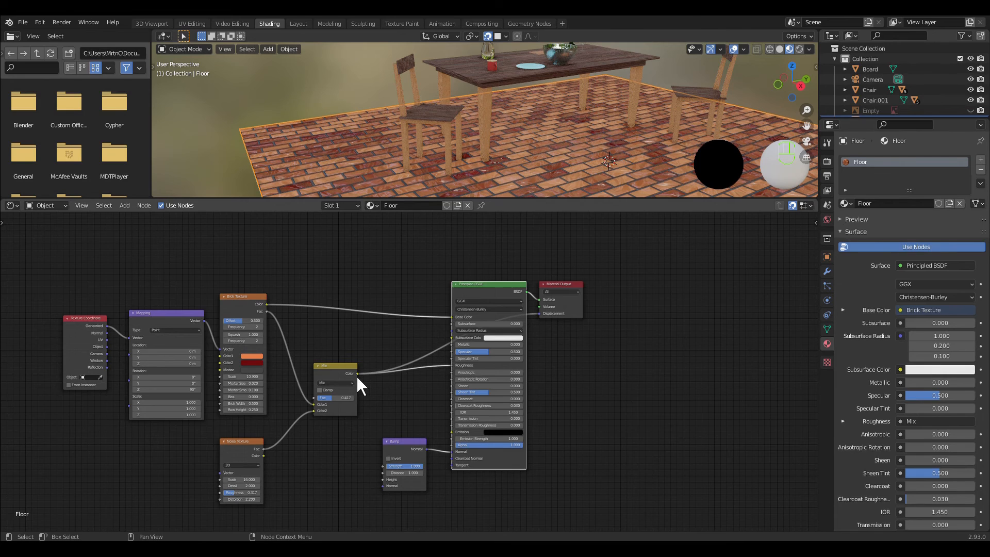
- Link the Mix node's Color to the Bump node's Height and lower the Bump Strength to about 0.24
drag(358, 374, 385, 484)
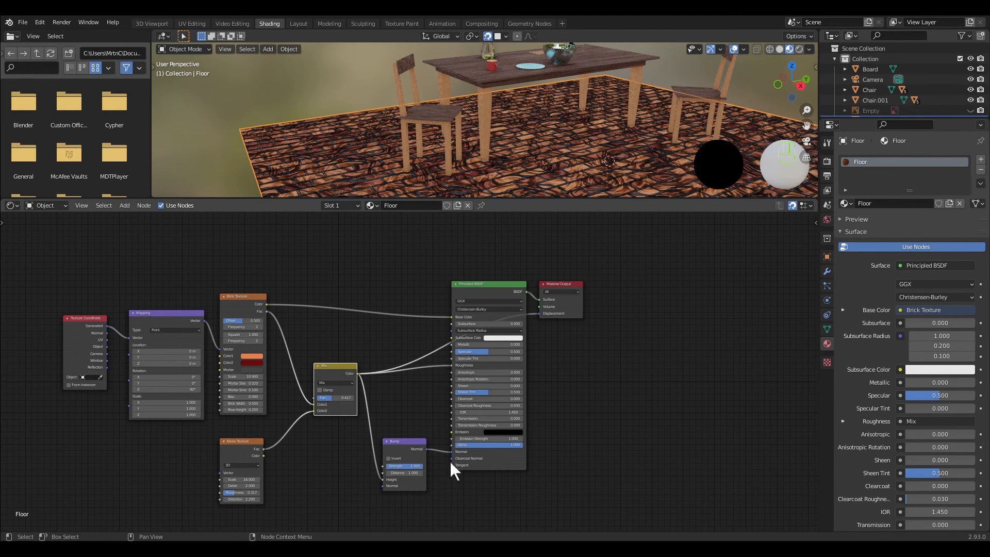
drag(417, 466, 394, 466)
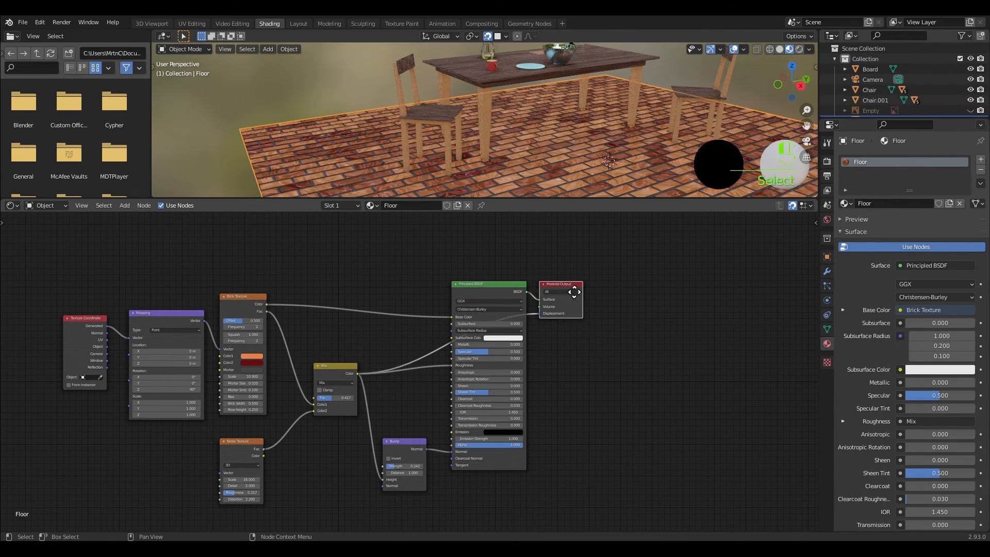
- Move the Material Output farther from the Principled BSDF and insert a Math node on the link into its Displacement
key(g)
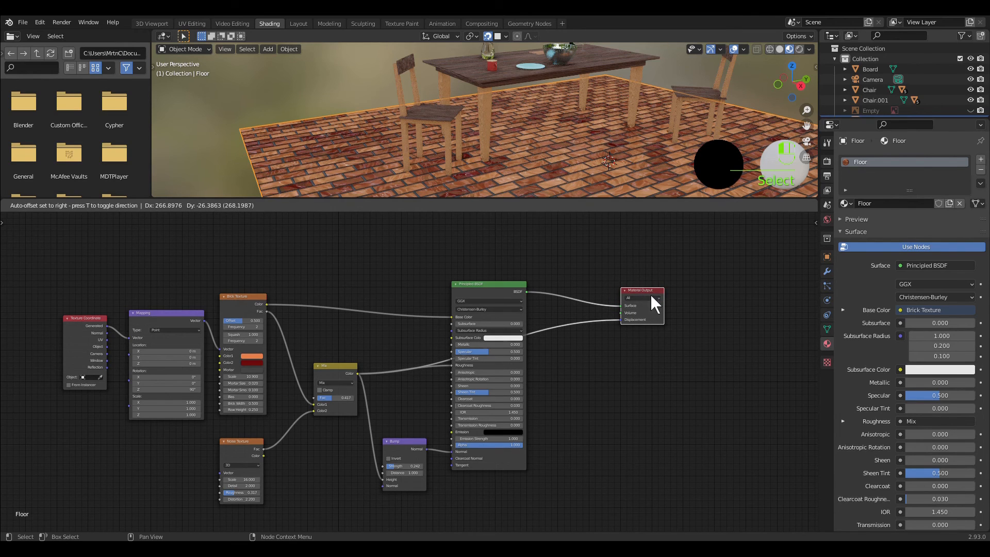
click(652, 297)
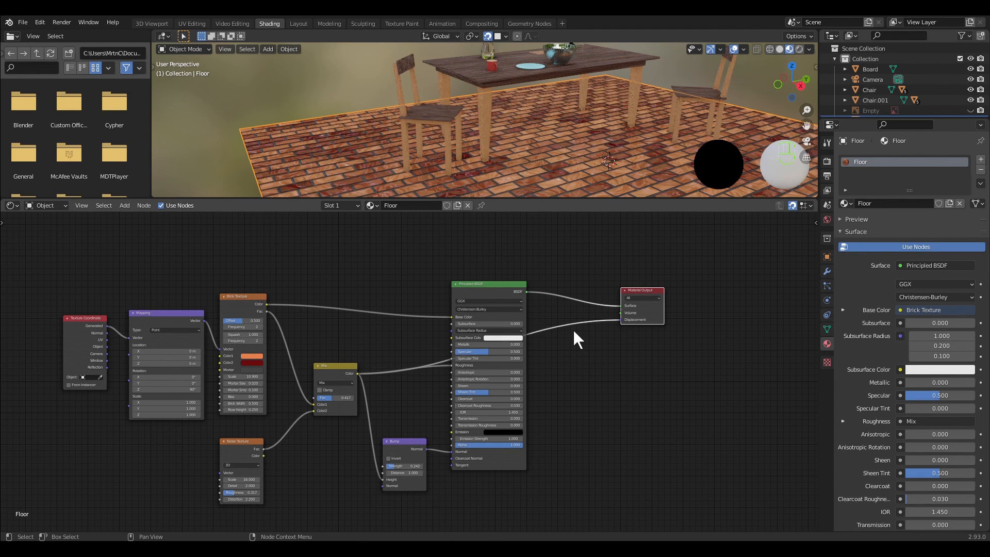
key(q)
click(568, 367)
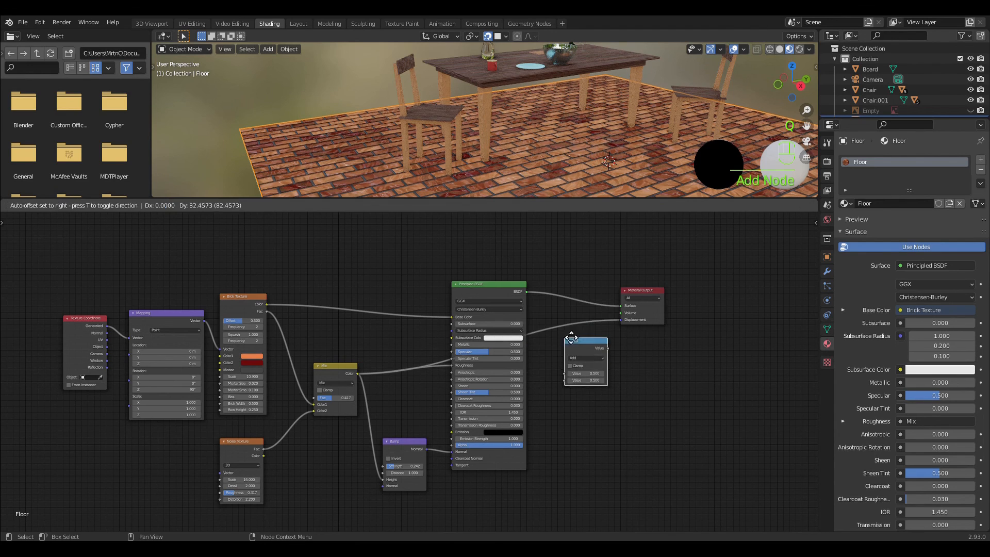
click(557, 322)
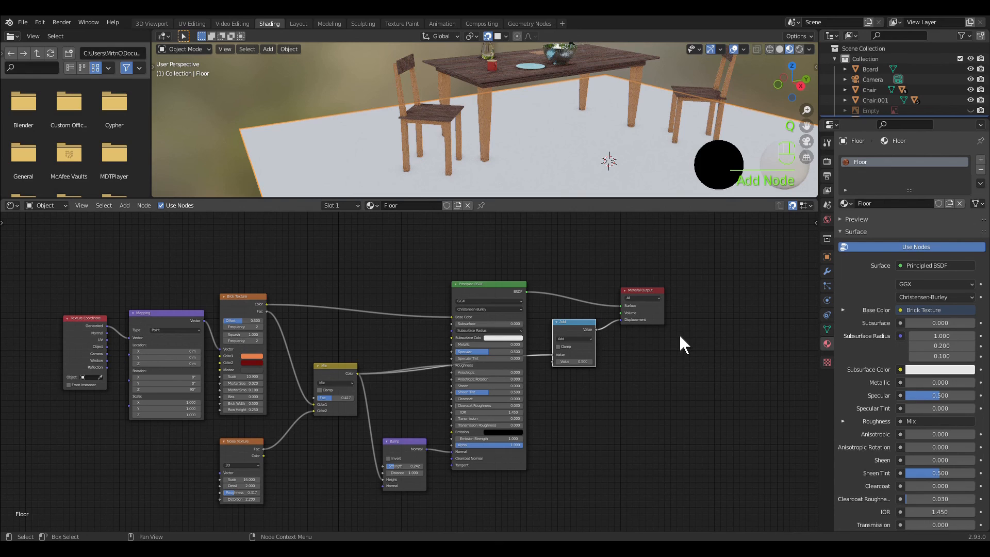
- Change the Math node's operation to Multiply and set its second Value to 2
click(592, 339)
click(573, 369)
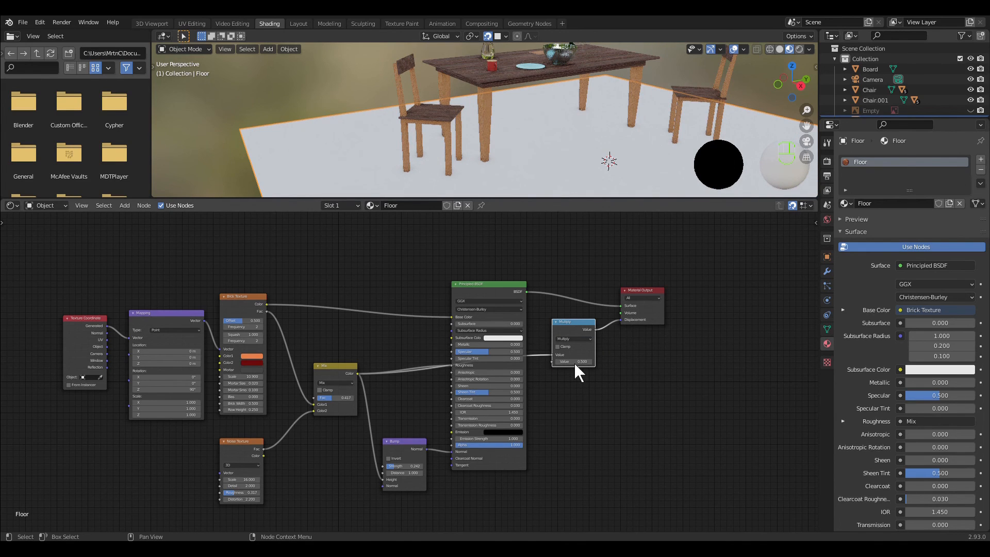
drag(575, 363, 581, 364)
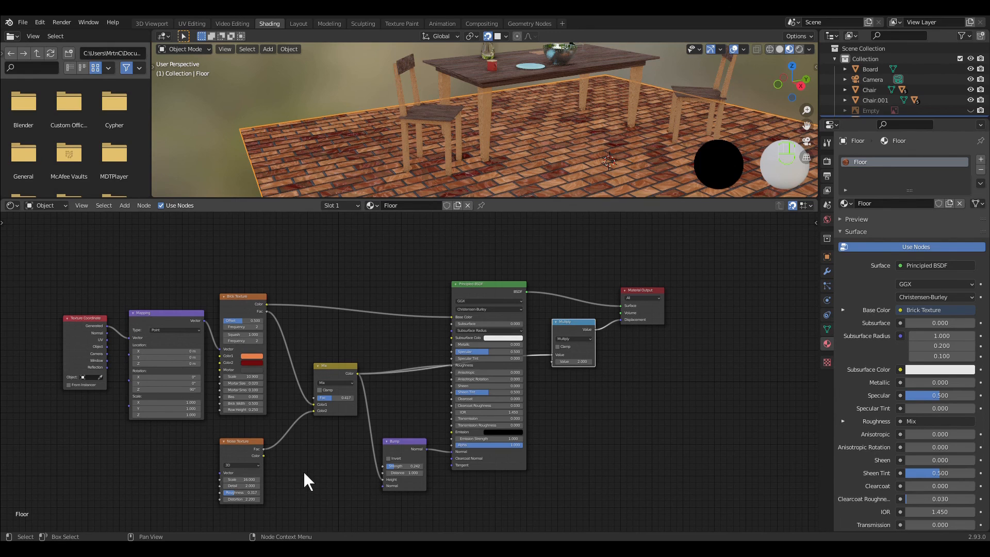
- Move the Multiply node above the Principled BSDF and add a reroute that carries its incoming Mix link over the shader
click(582, 322)
drag(576, 323, 587, 242)
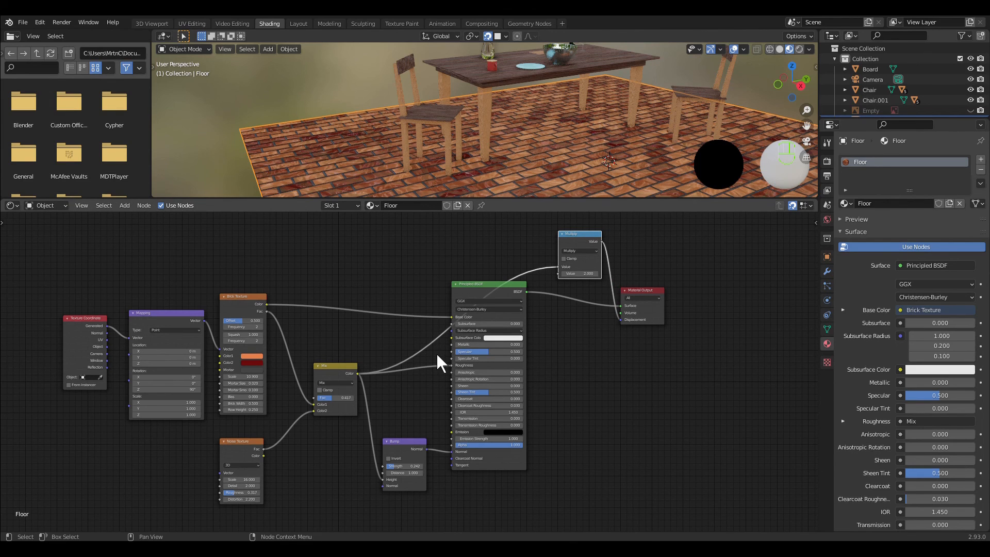
shift+right_drag(436, 353, 417, 344)
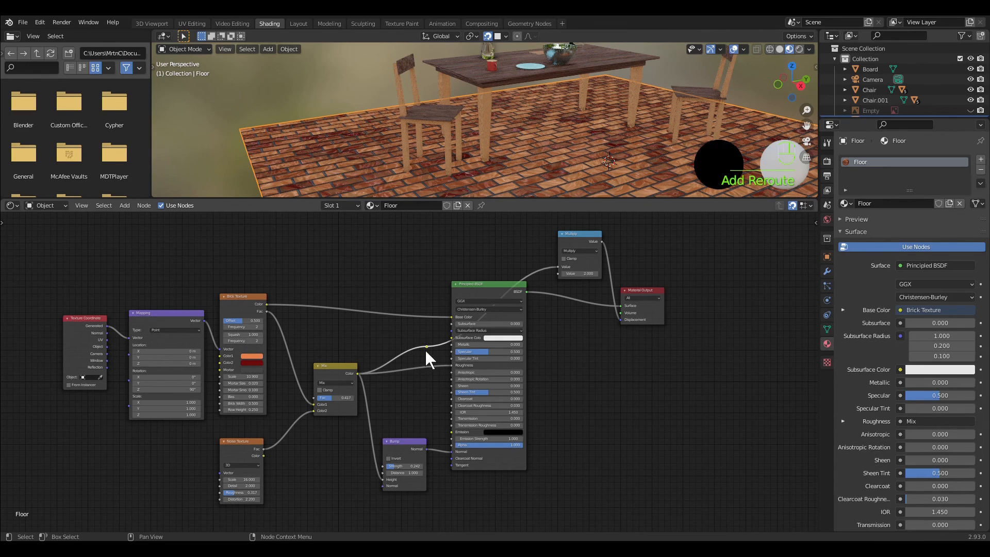
key(g)
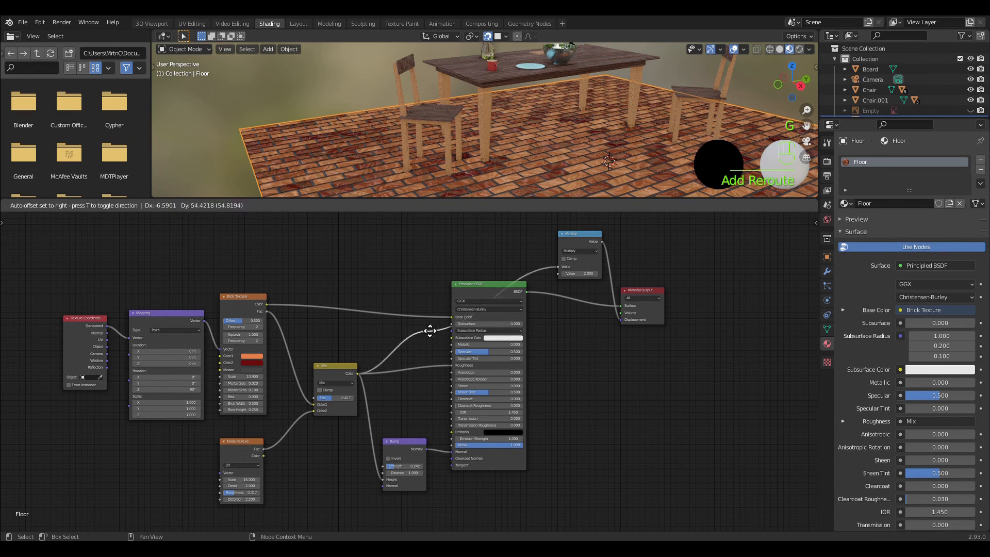
click(399, 266)
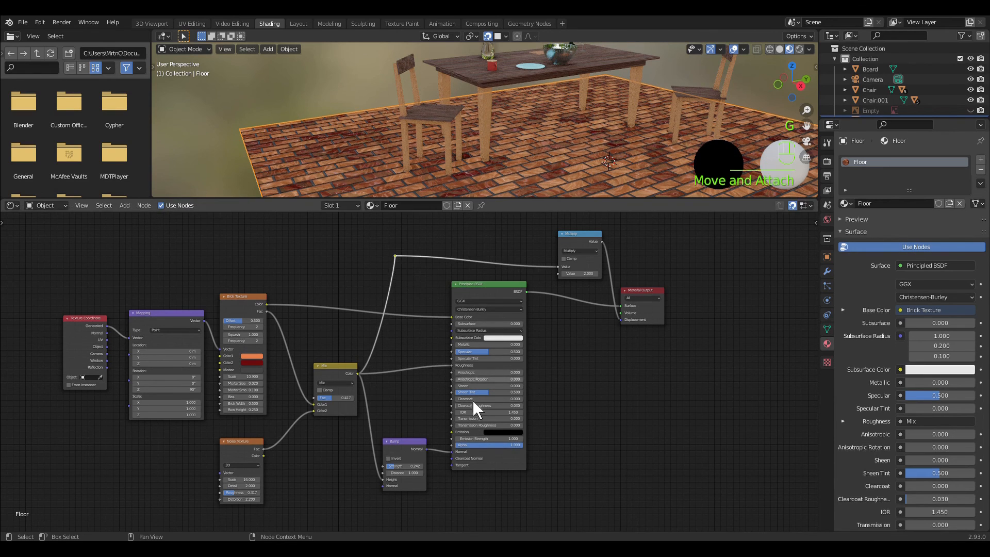